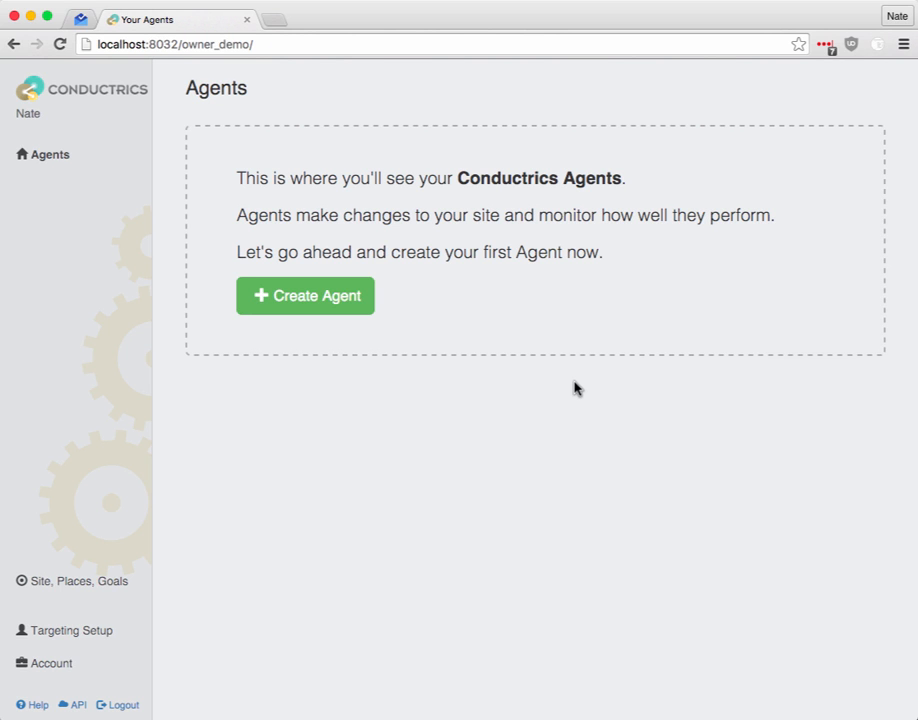
click(298, 316)
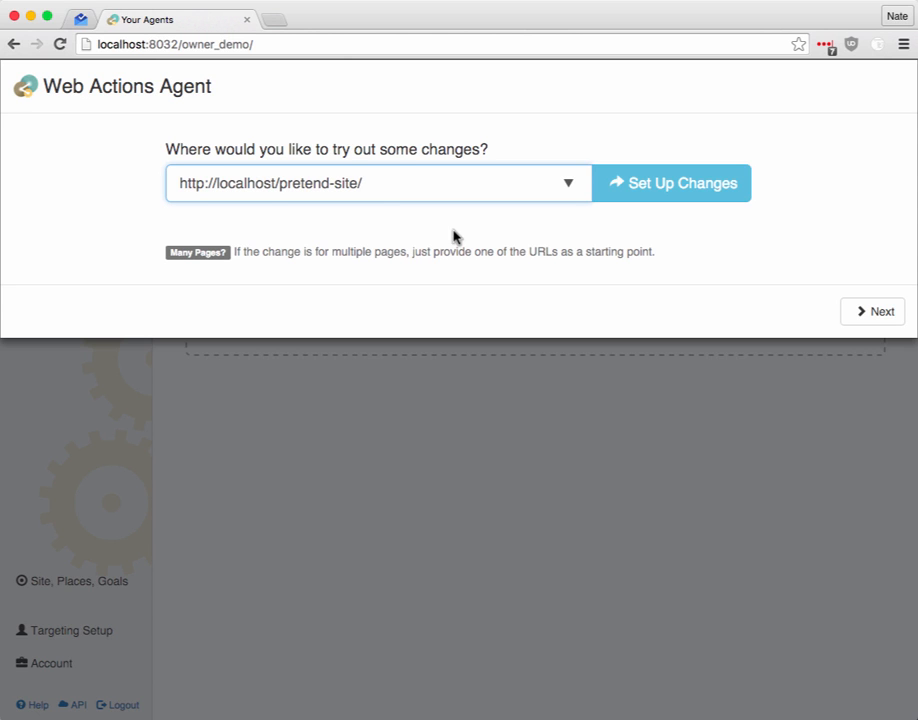
click(664, 191)
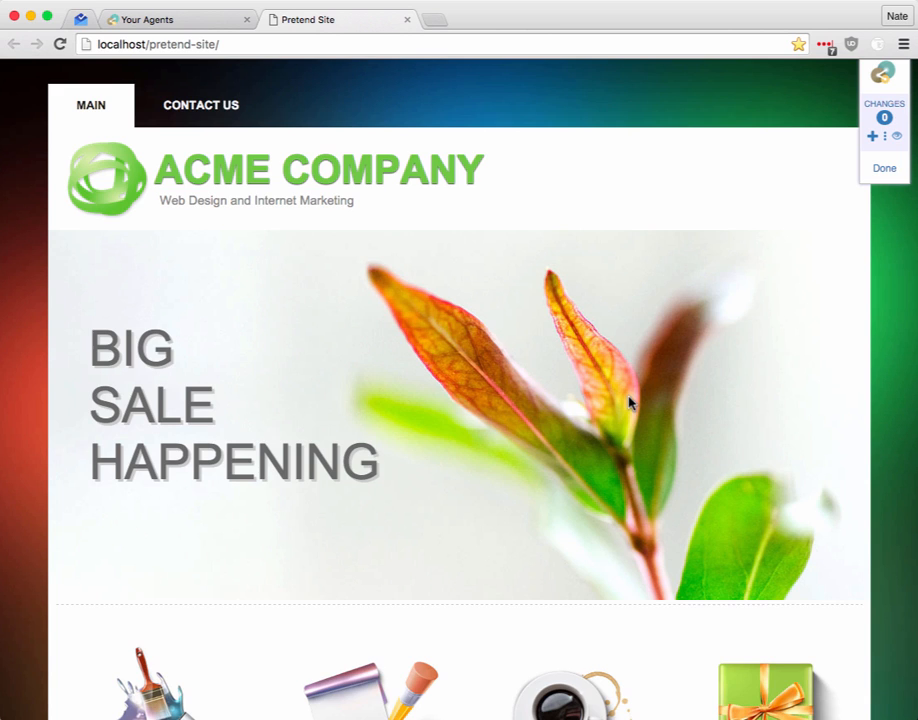
- Add a change that replaces the "Quality and Efficiency" heading text with "shades of cool"
scroll(630, 402, down, 7)
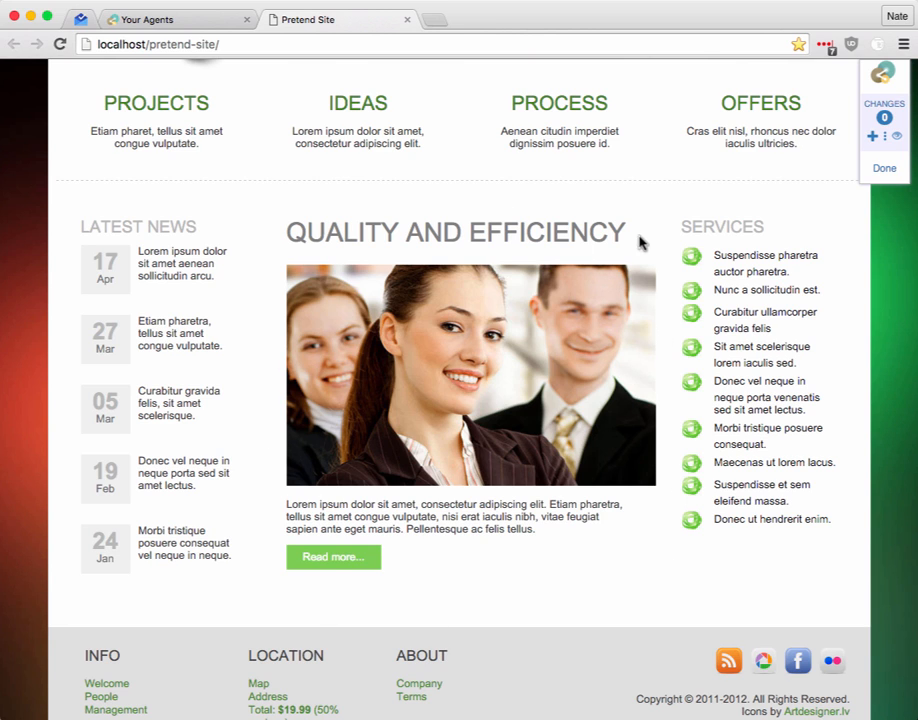
click(873, 137)
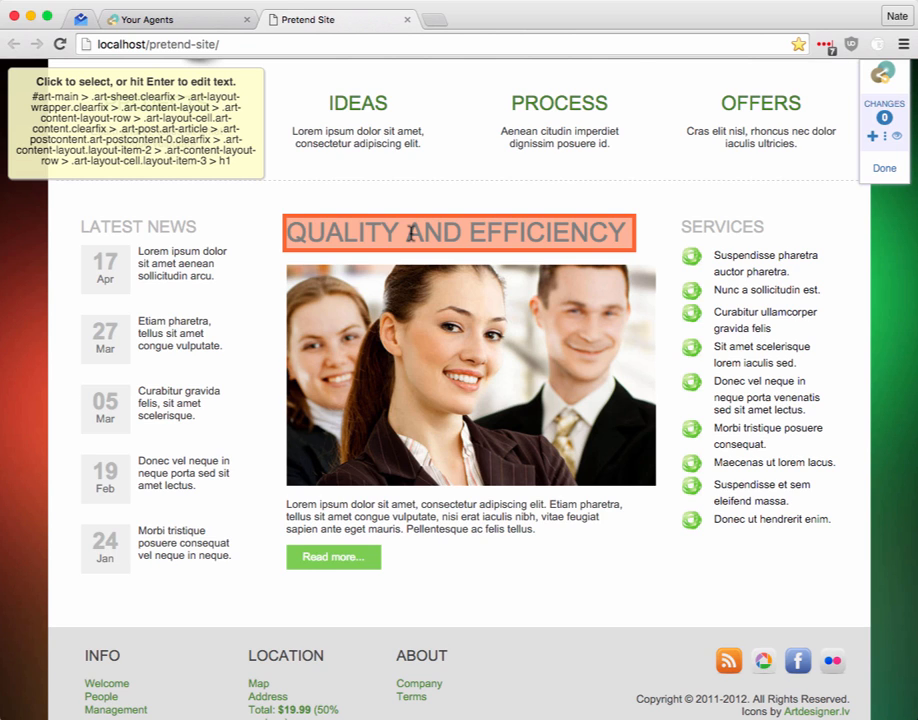
key(Return)
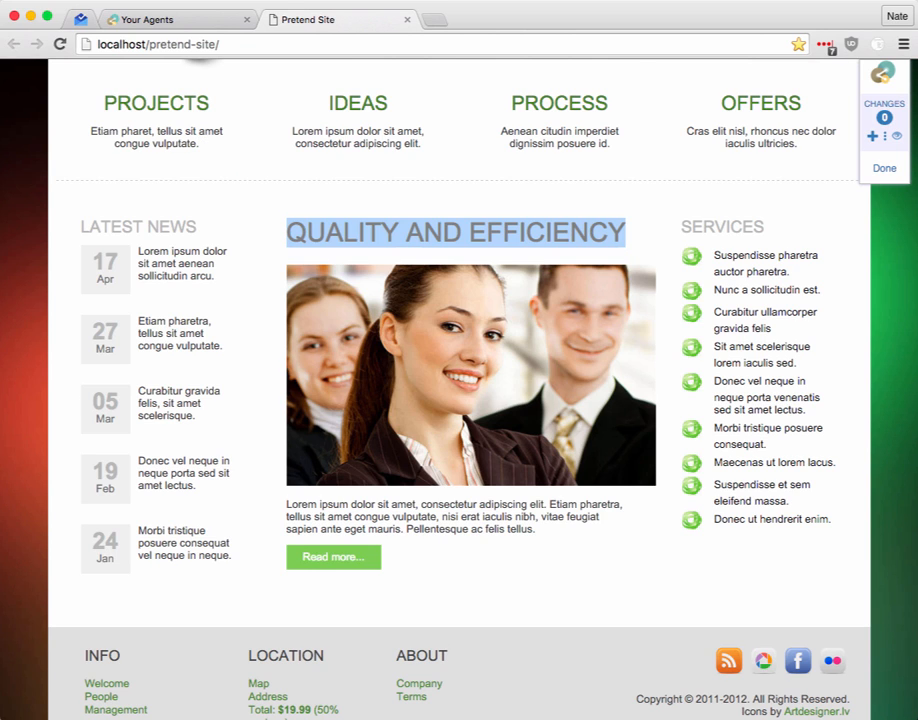
text(SHA)
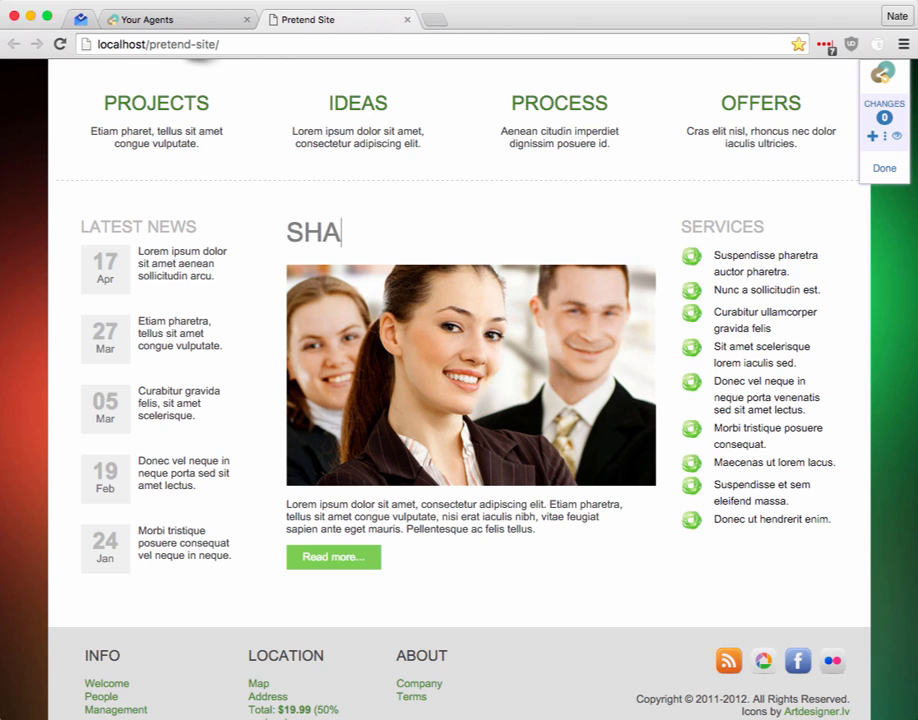
text(DES OF )
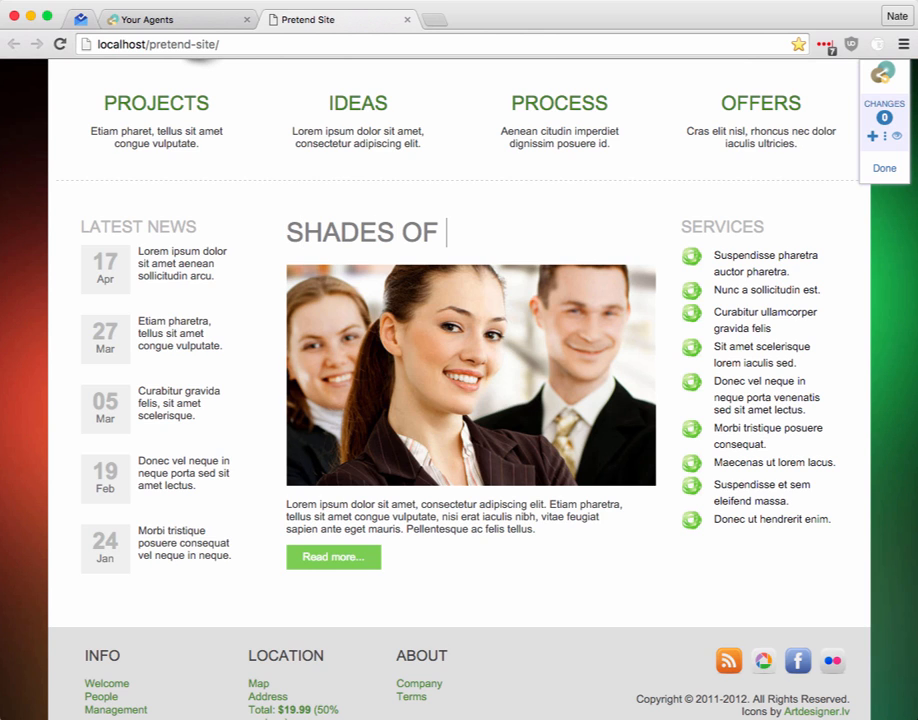
text(COOL)
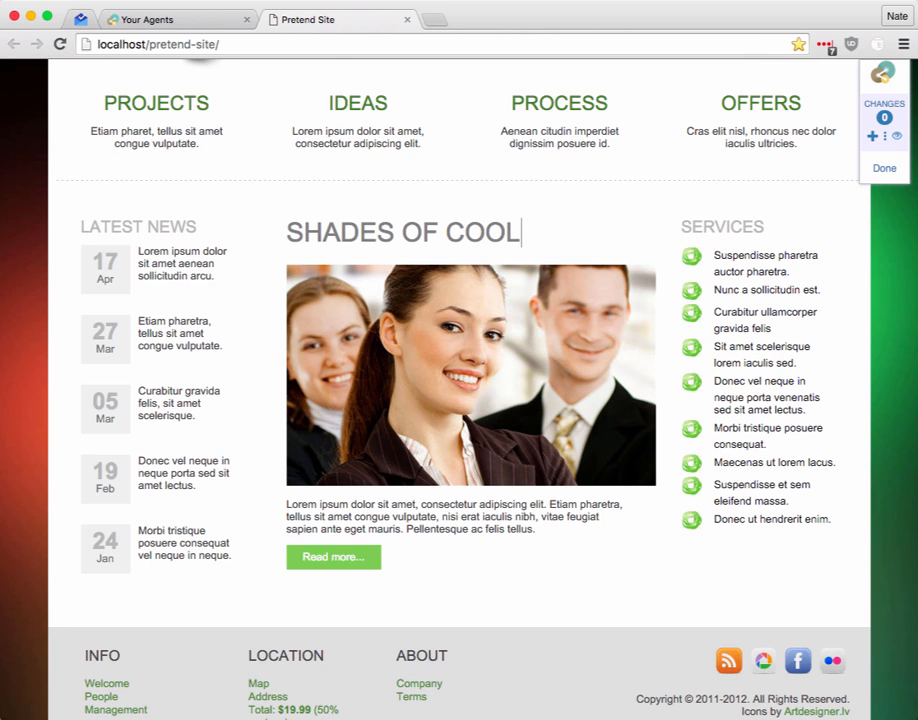
key(Return)
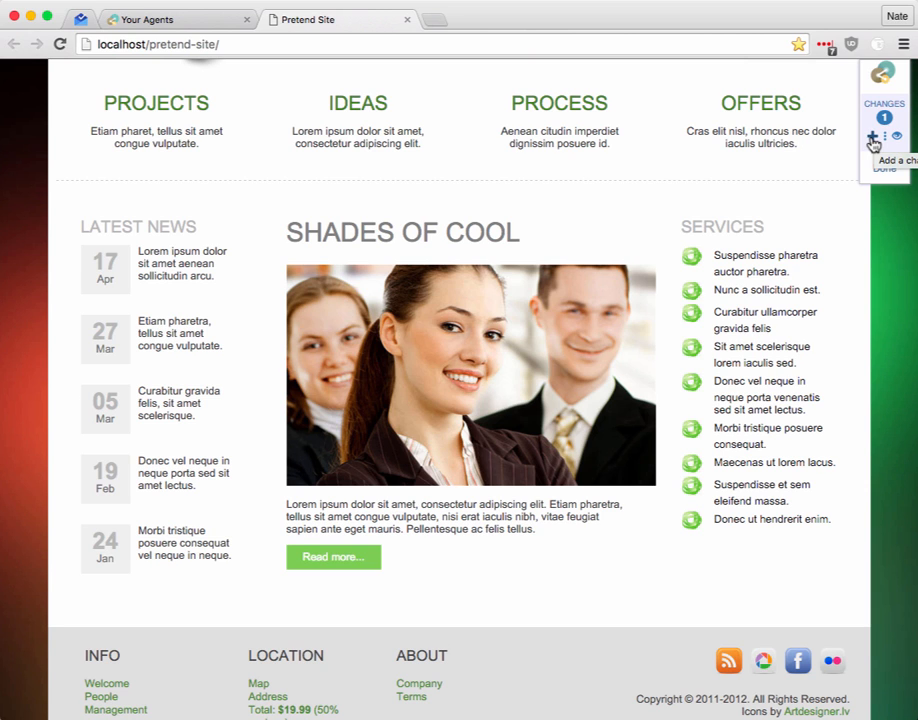
- Replace the paragraph below the photo with the prepared HTML blurb beginning "<strong>Lana Del Rey brings</strong> listeners into her lover's world of blue"
click(872, 137)
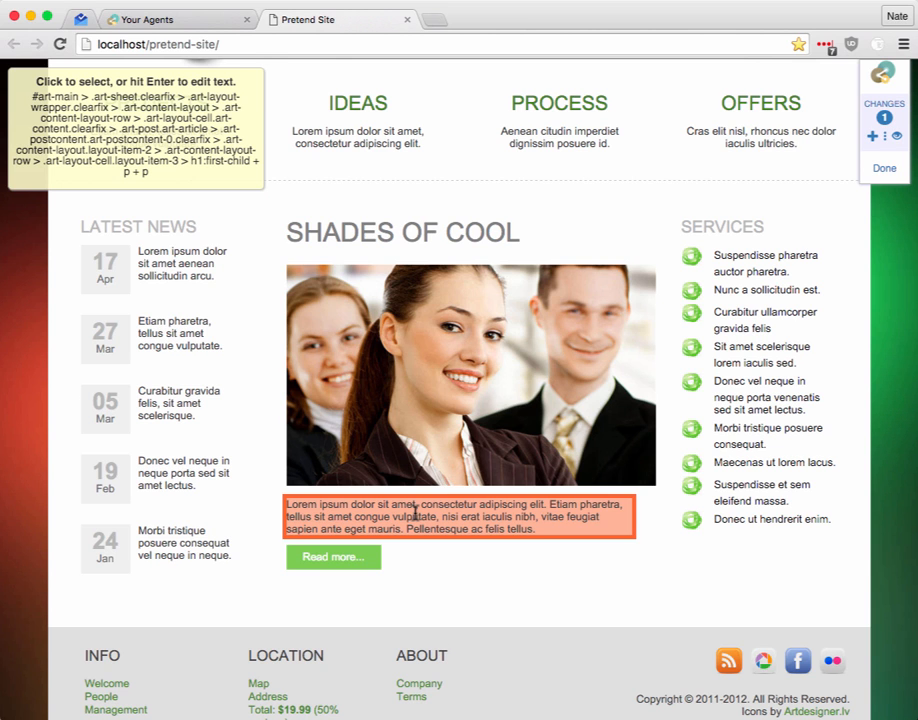
click(415, 513)
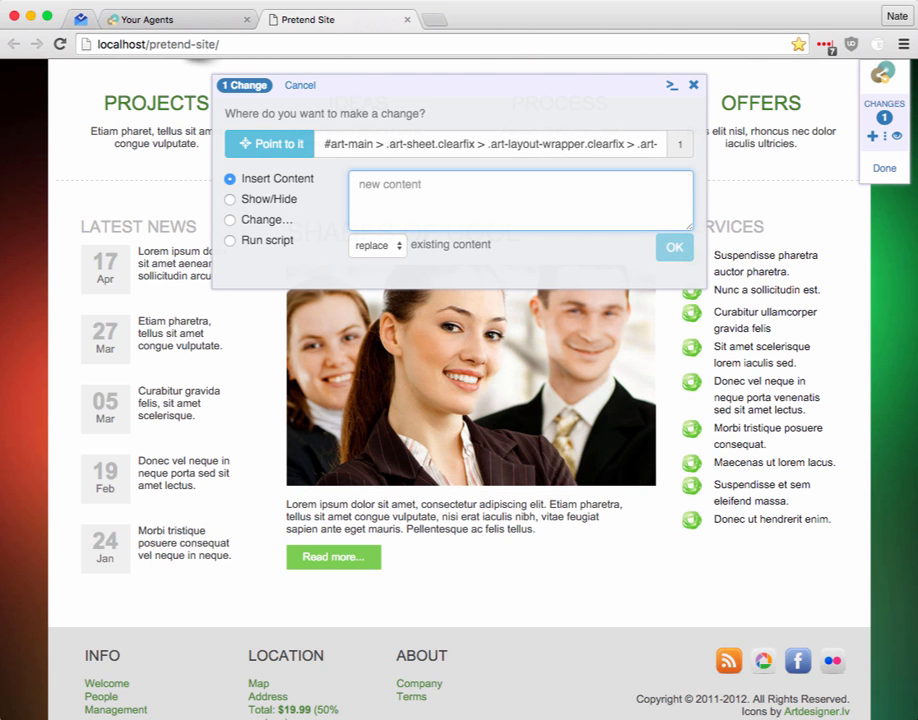
key(super+Tab)
key(super+Tab)
text(<strong>Lana Del Rey brings</strong> listeners into her lover's world of blue in <em>Shades of Cool</em>. She expresses a strong sense of lament and pain, as well as powerful desire to understand and fix his flaws.)
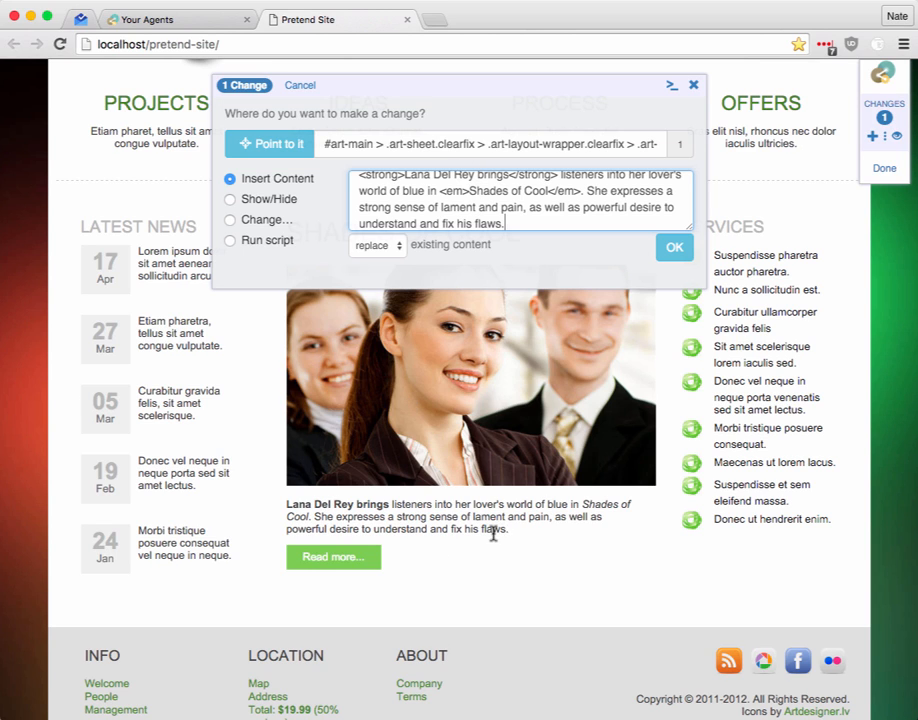
click(674, 248)
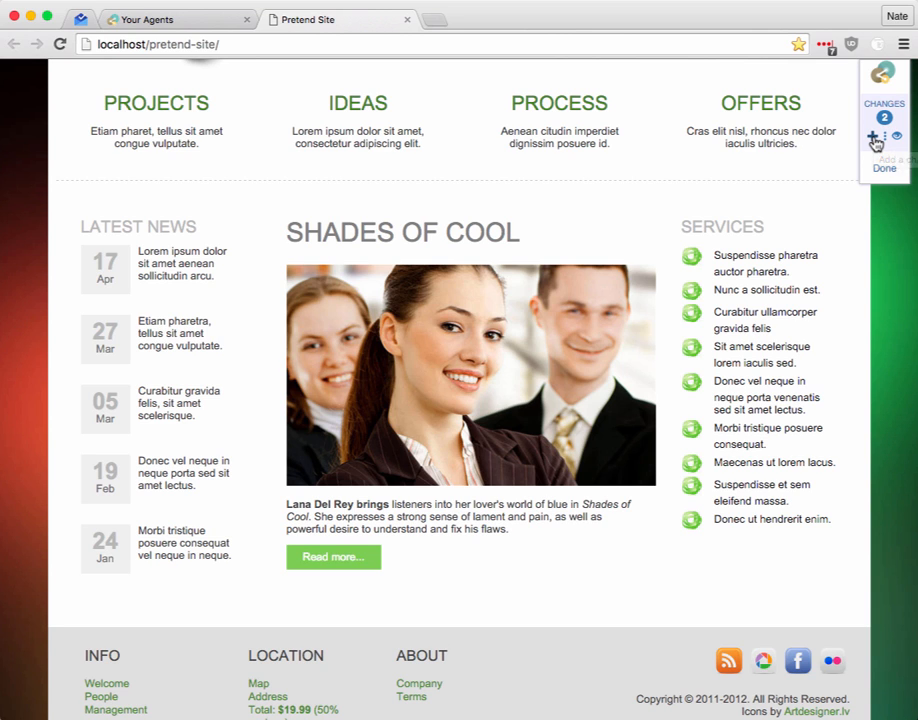
- Replace the business team photo under the heading with the lana image from the assets folder
click(873, 138)
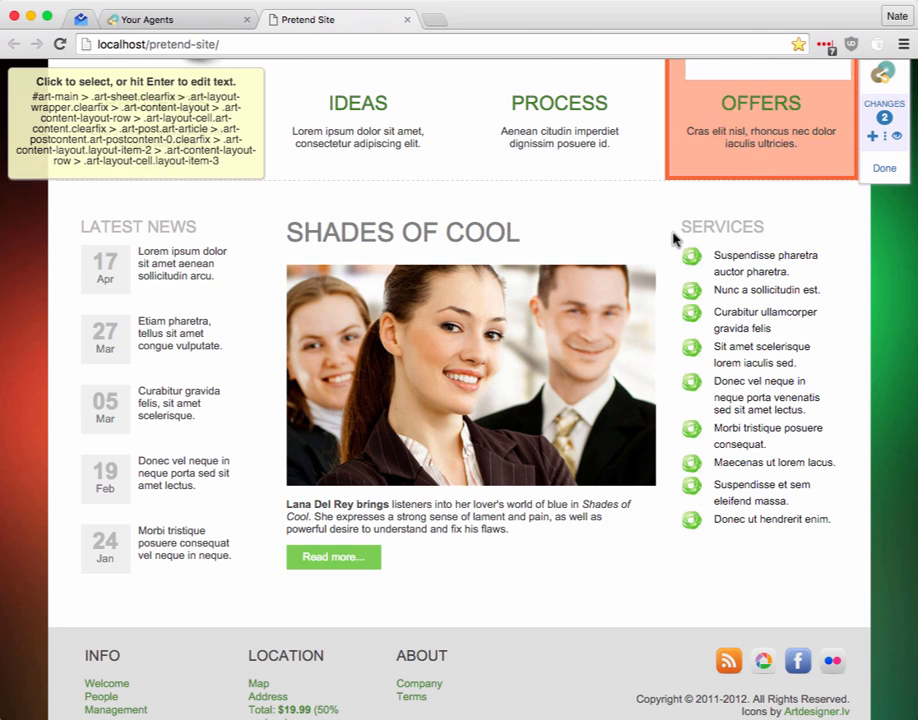
click(388, 363)
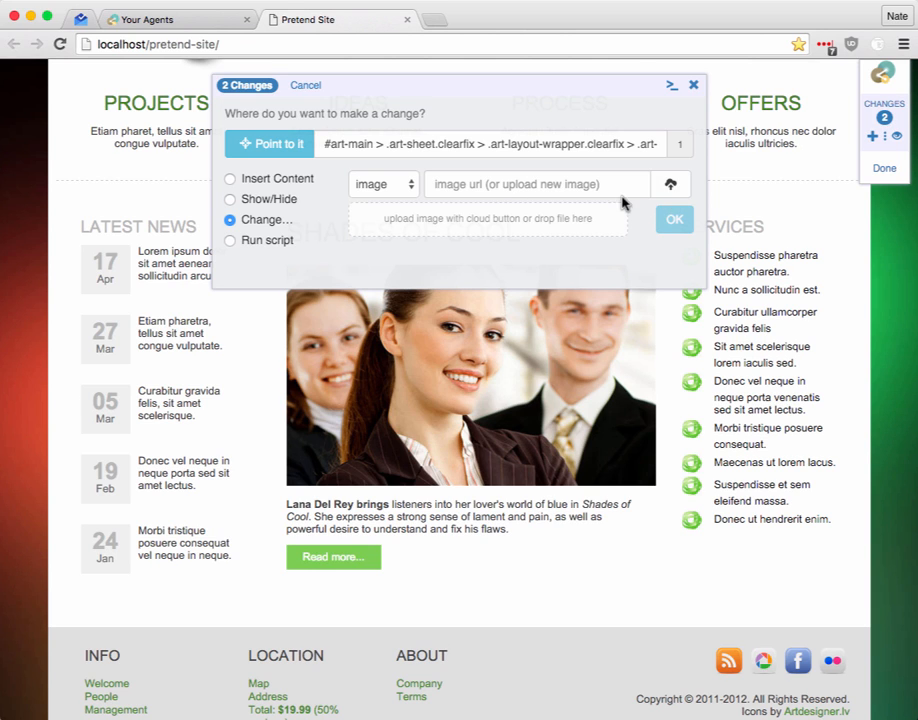
click(576, 187)
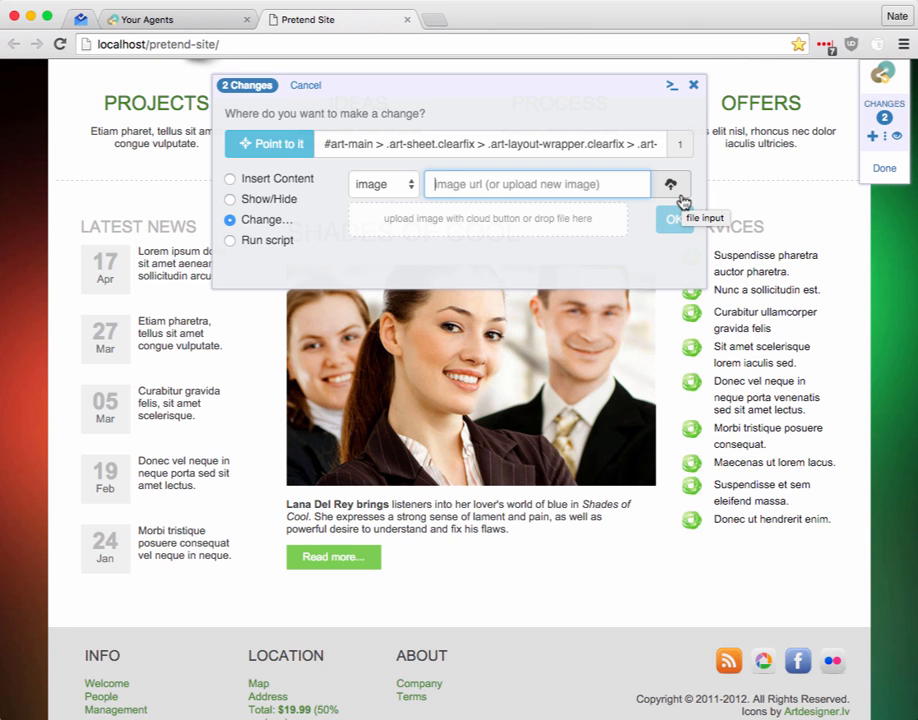
key(super+Tab)
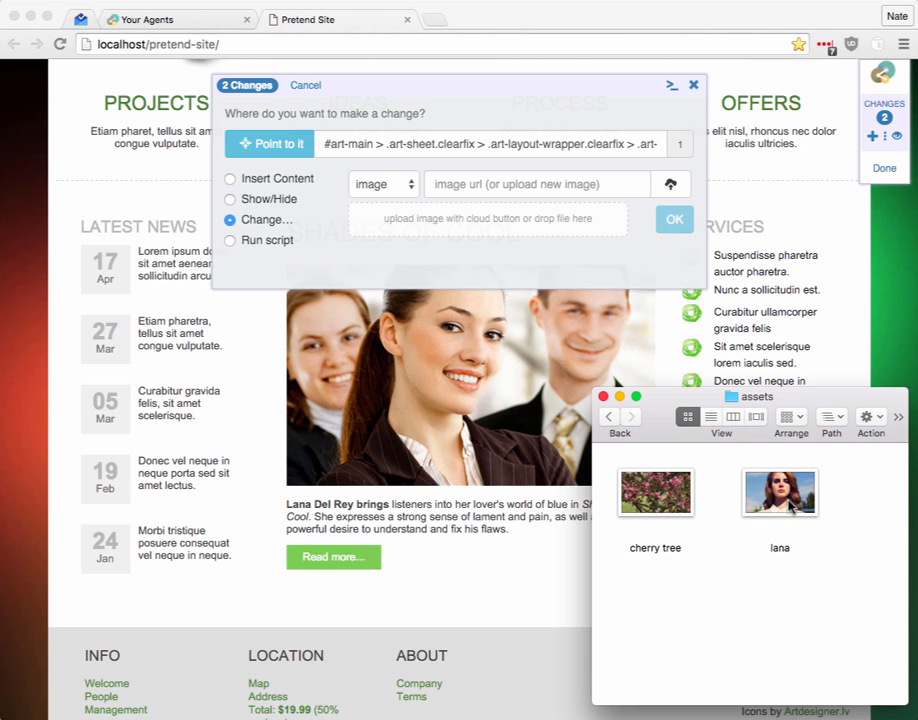
click(793, 506)
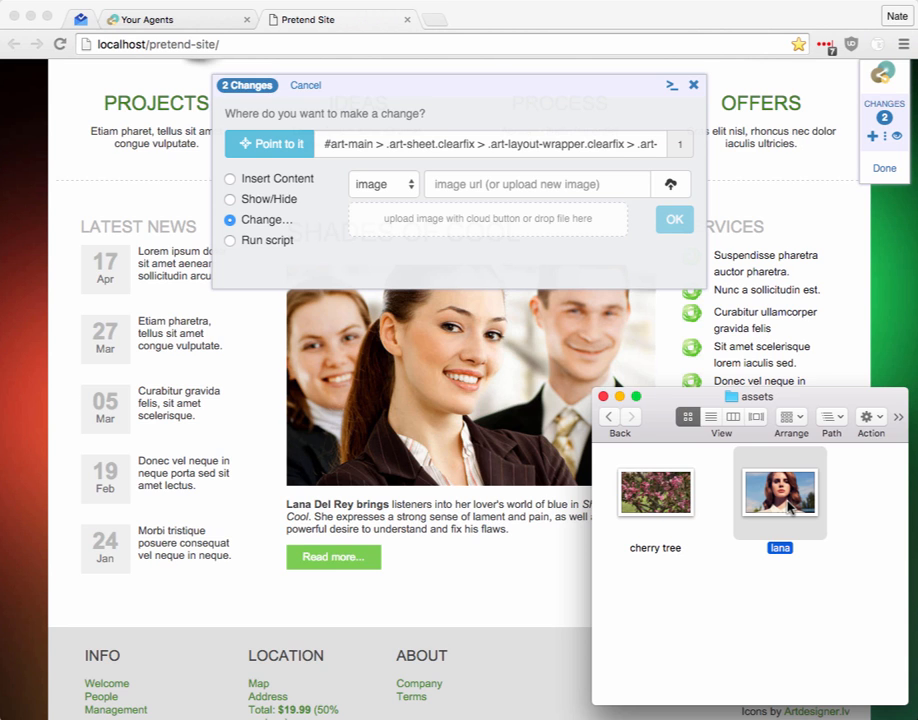
drag(793, 506, 392, 224)
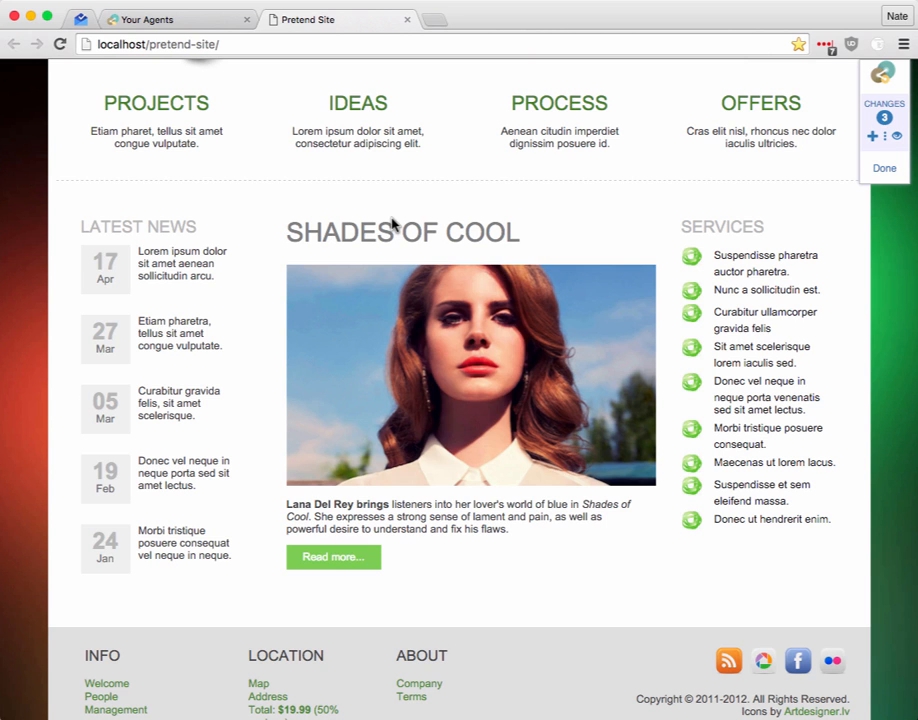
- Add a CSS style change that sets the "Read more..." button's background-color to red
click(872, 136)
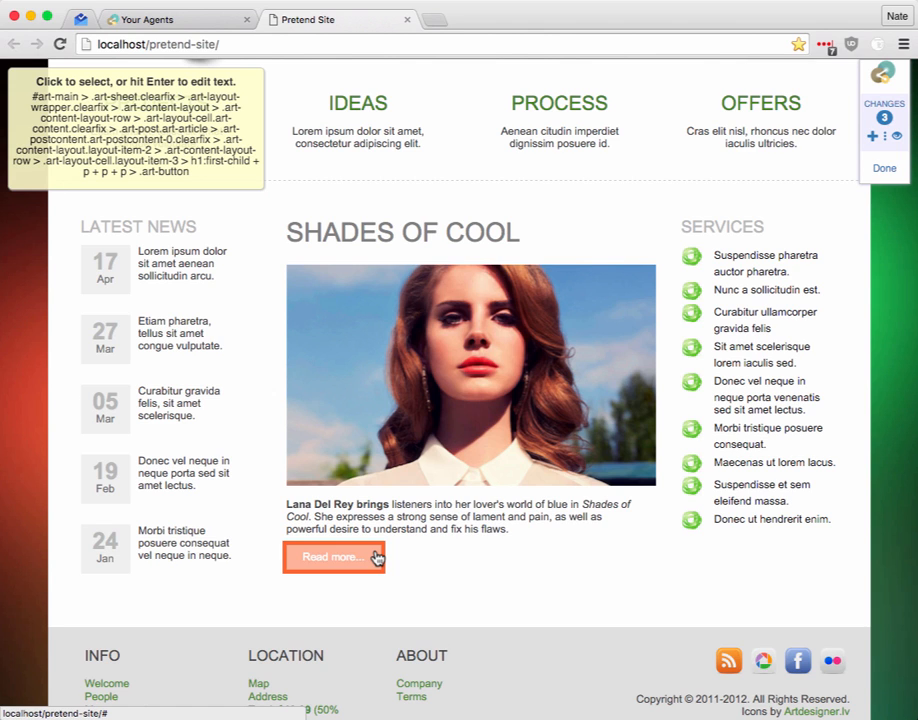
click(377, 557)
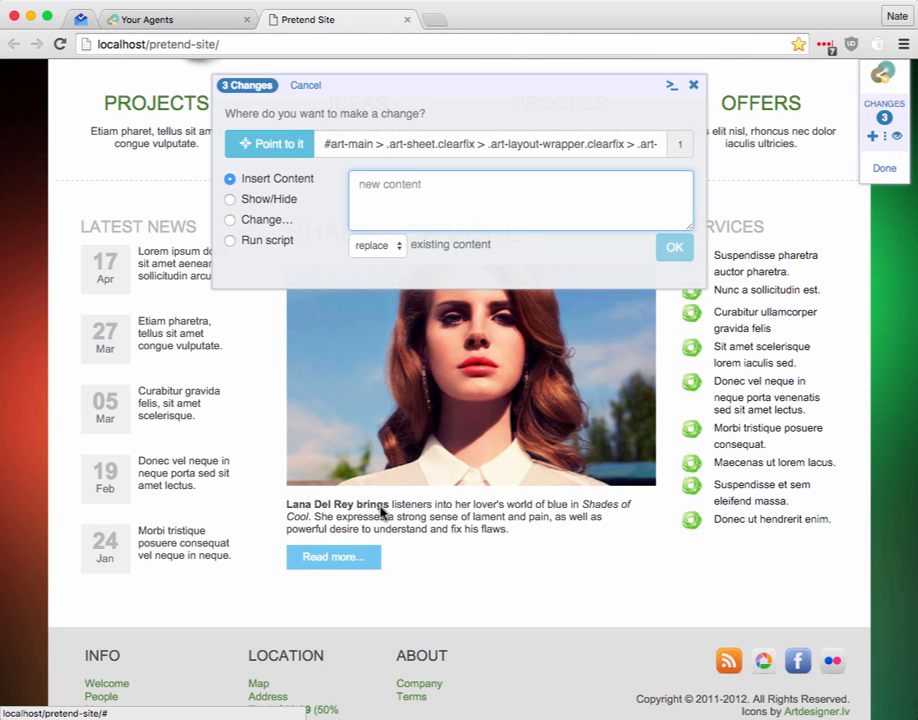
click(262, 225)
click(388, 188)
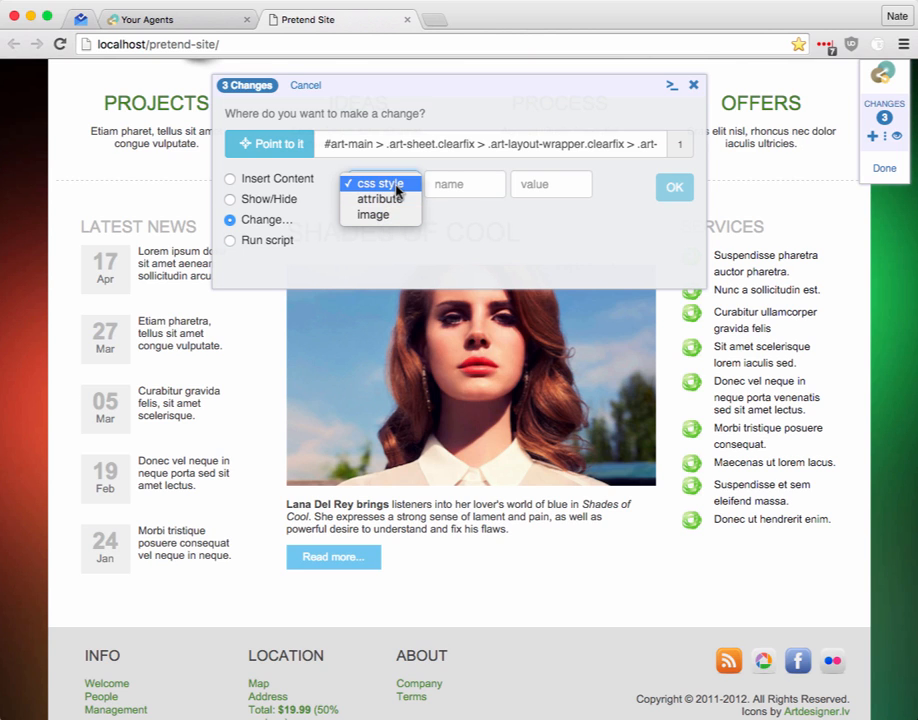
click(378, 184)
click(487, 192)
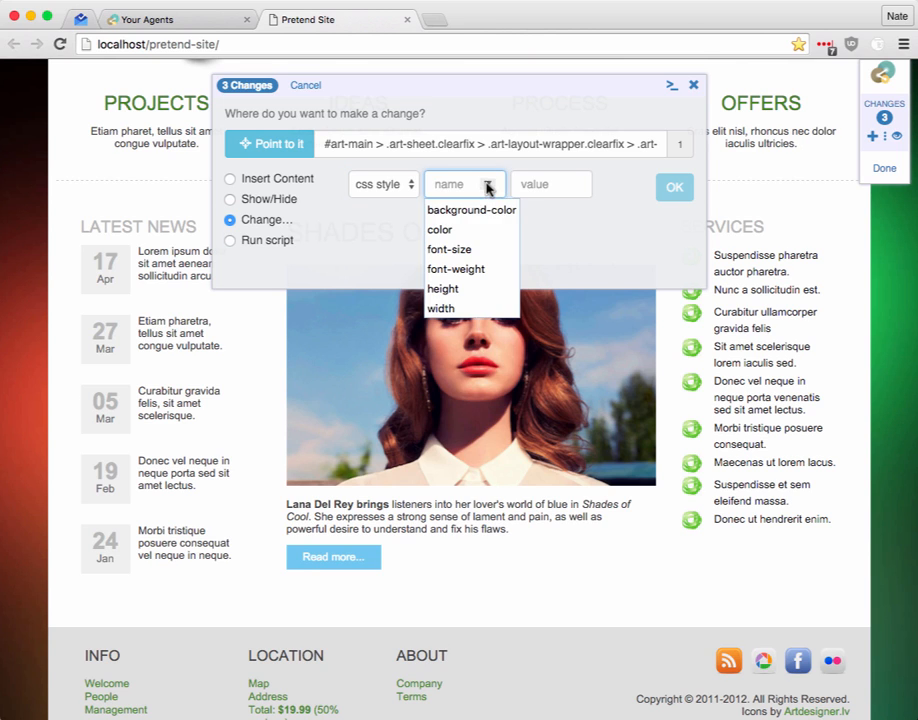
click(470, 207)
click(527, 183)
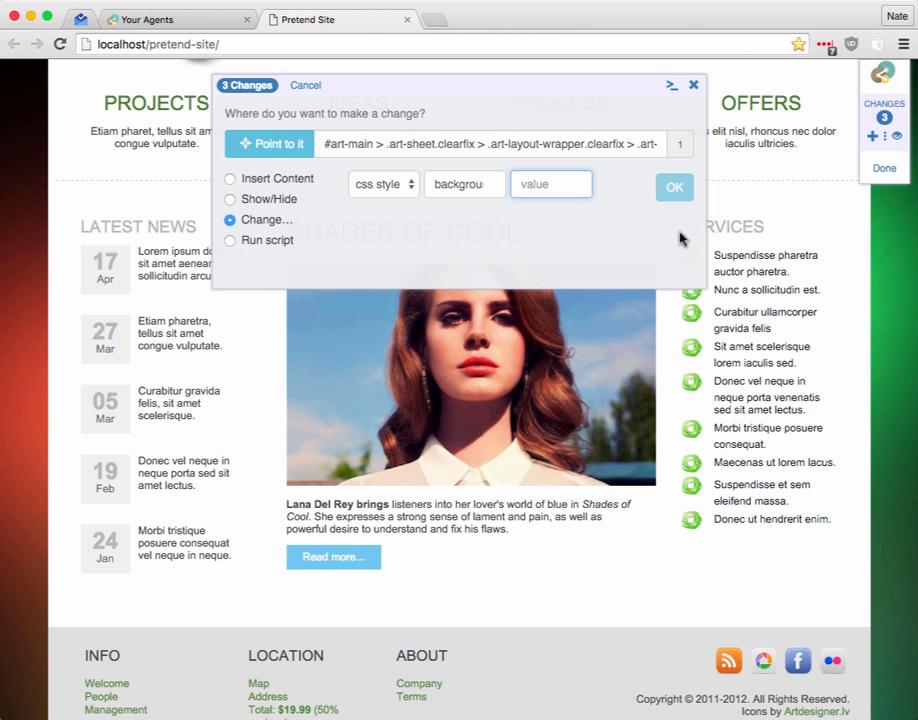
text(red)
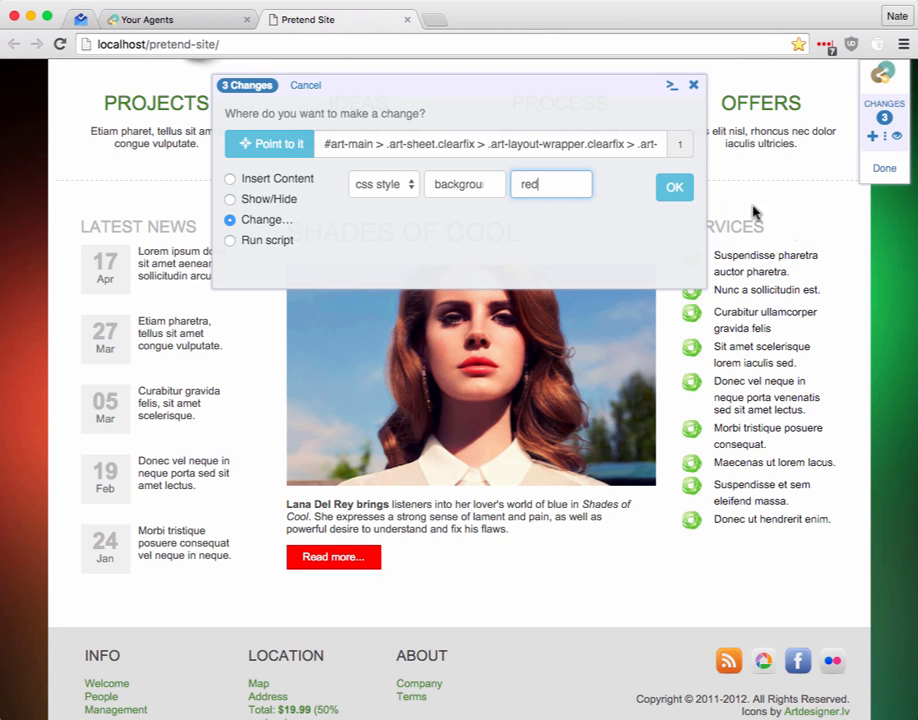
click(672, 188)
- Add a change that sets the red button's text to "Listen Now"
click(873, 139)
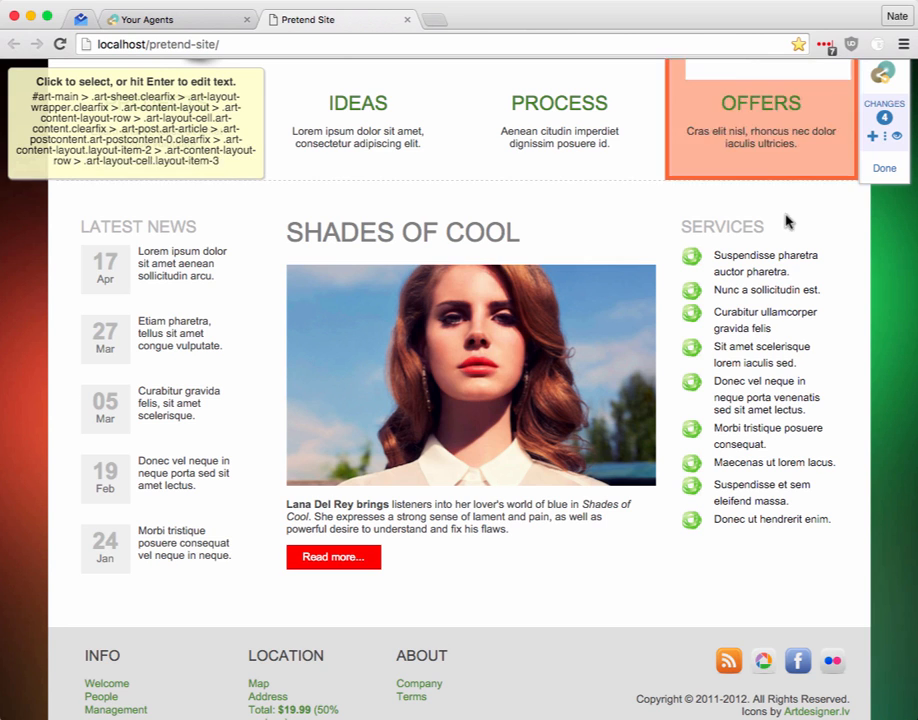
key(Return)
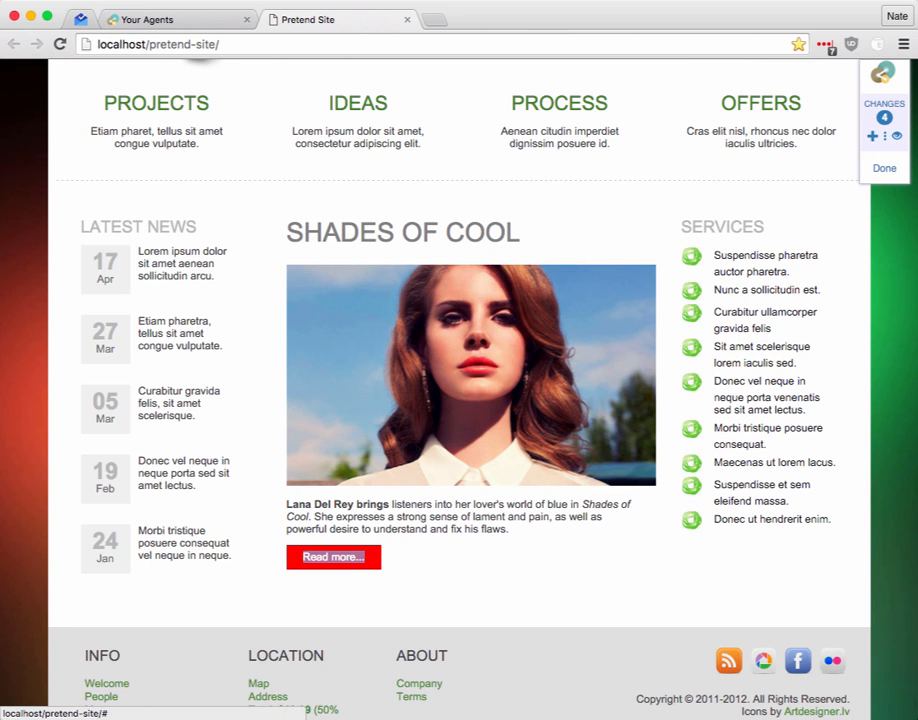
text(Listen )
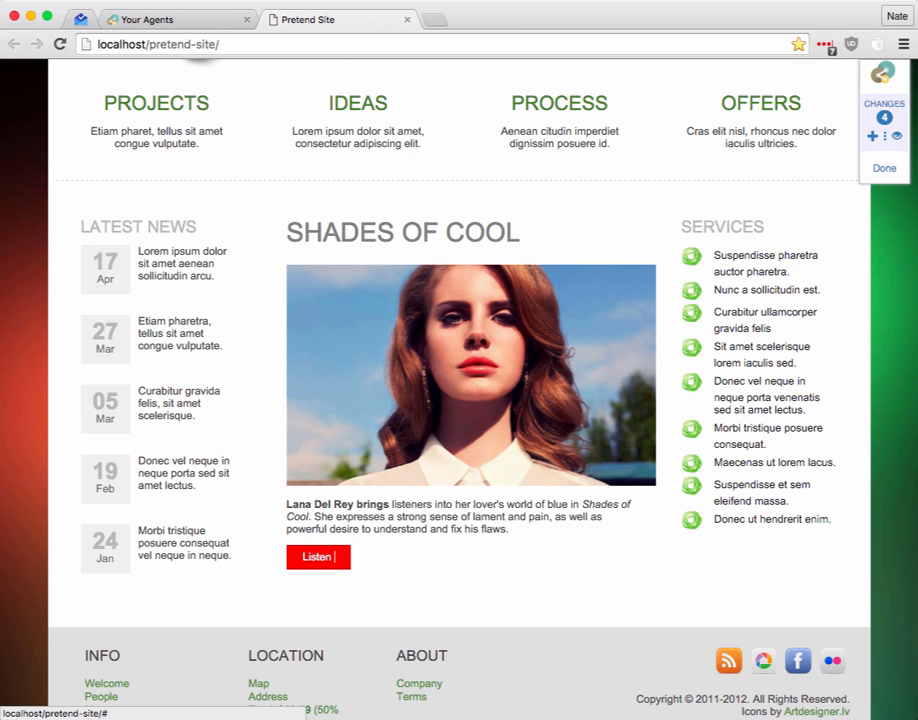
text(Now)
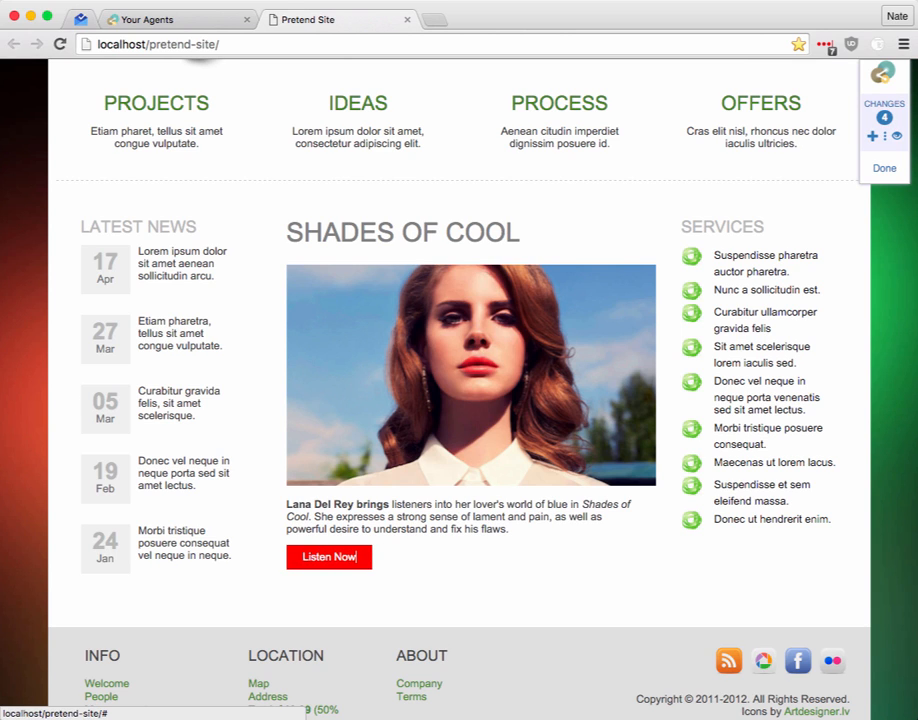
key(Return)
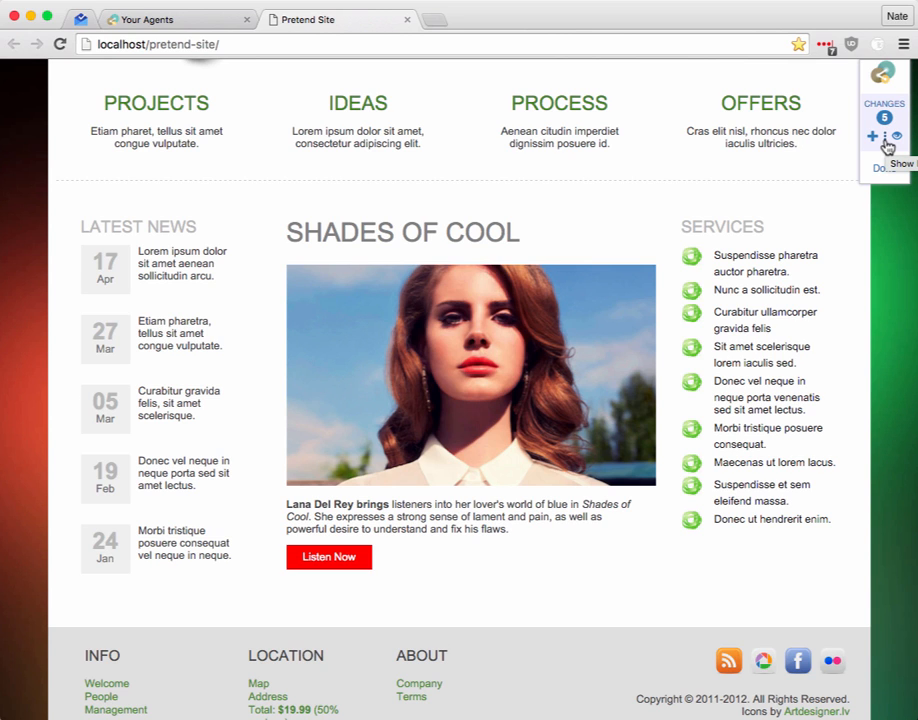
- Edit the existing button text change in the list of changes so it reads "Listen Right Now"
click(885, 142)
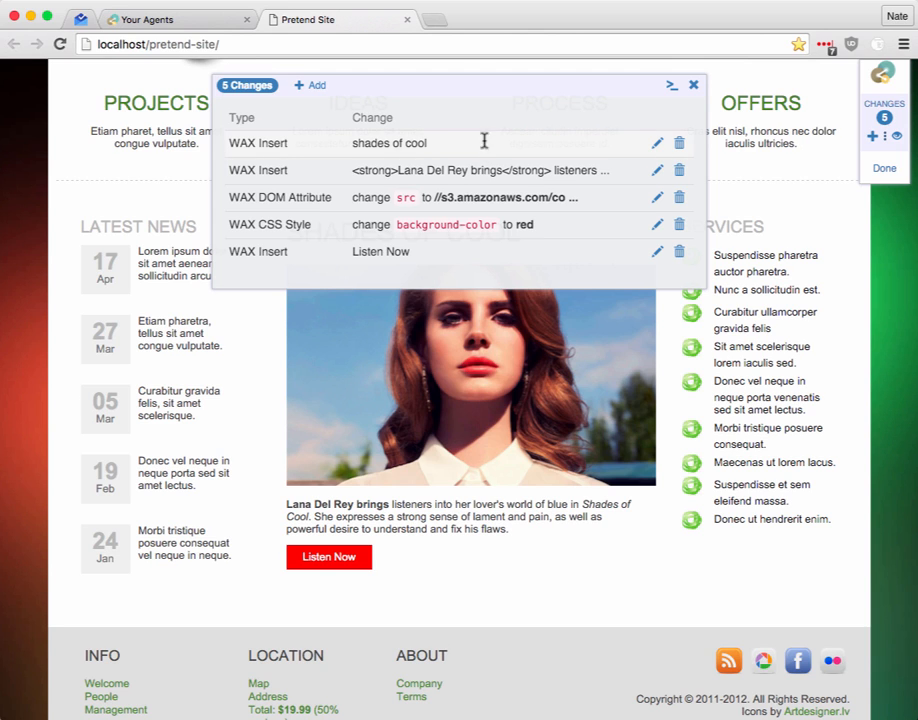
click(658, 253)
click(392, 186)
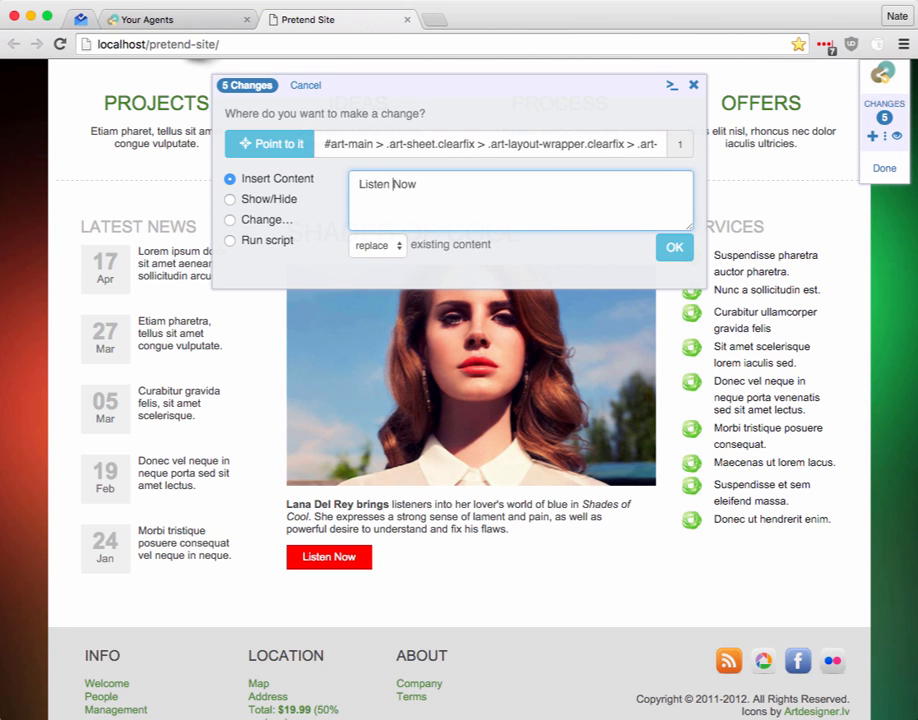
text(Right)
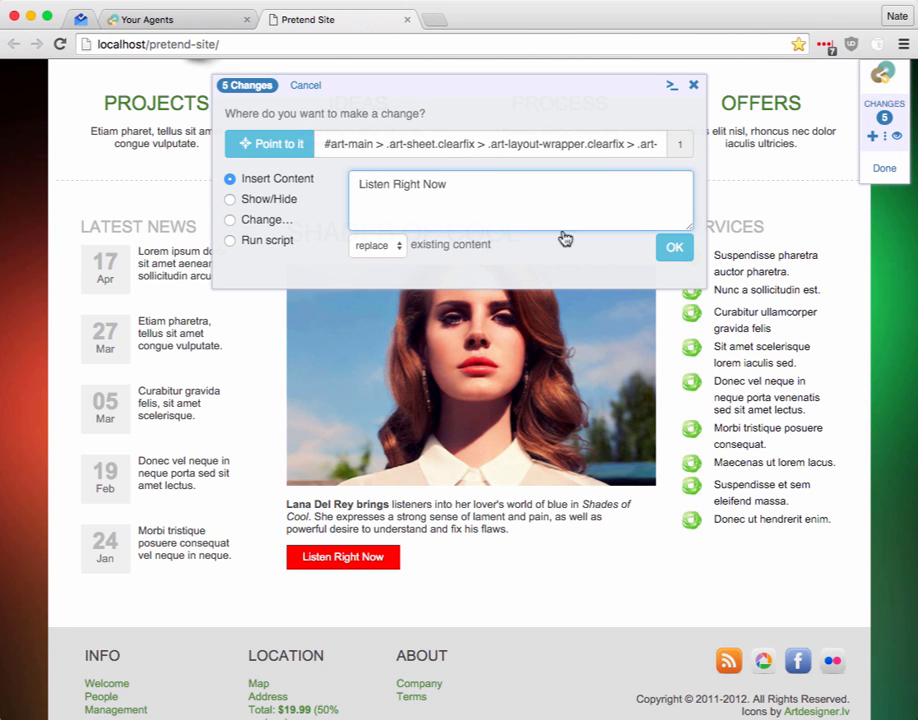
click(675, 247)
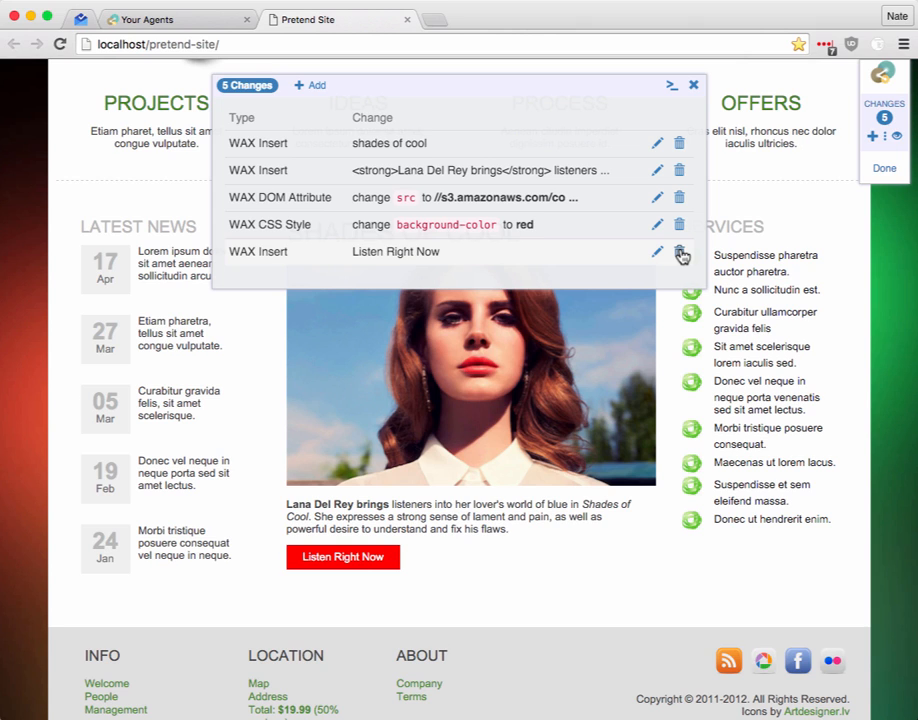
- Display the changes as code and look through the selectors and values for each one
click(675, 92)
scroll(524, 148, down, 2)
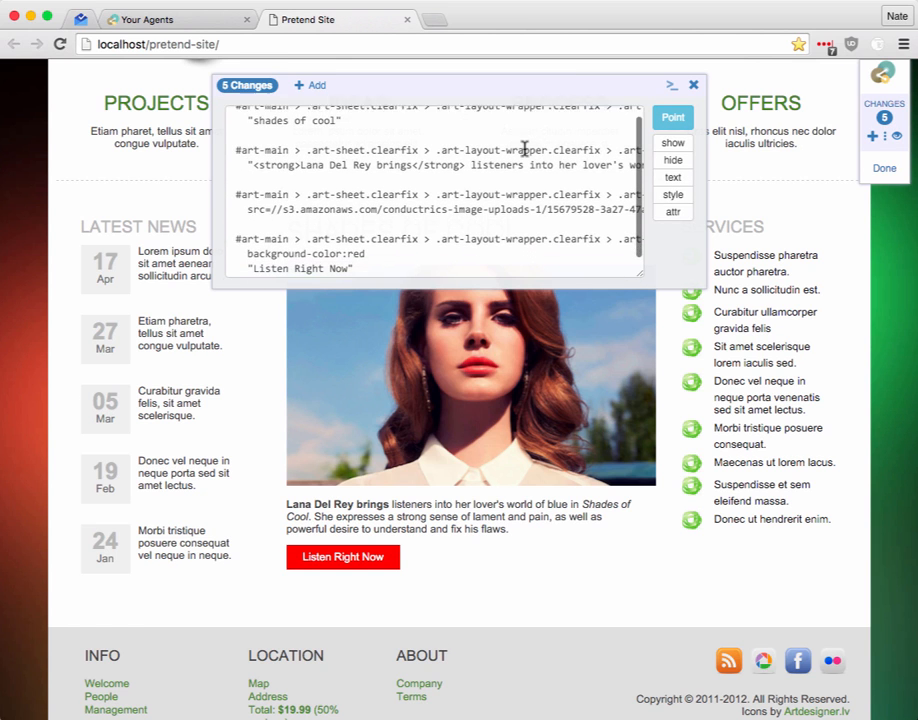
- Close the code view of the changes and finish editing the Pretend Site page
scroll(524, 148, down, 1)
scroll(524, 148, up, 1)
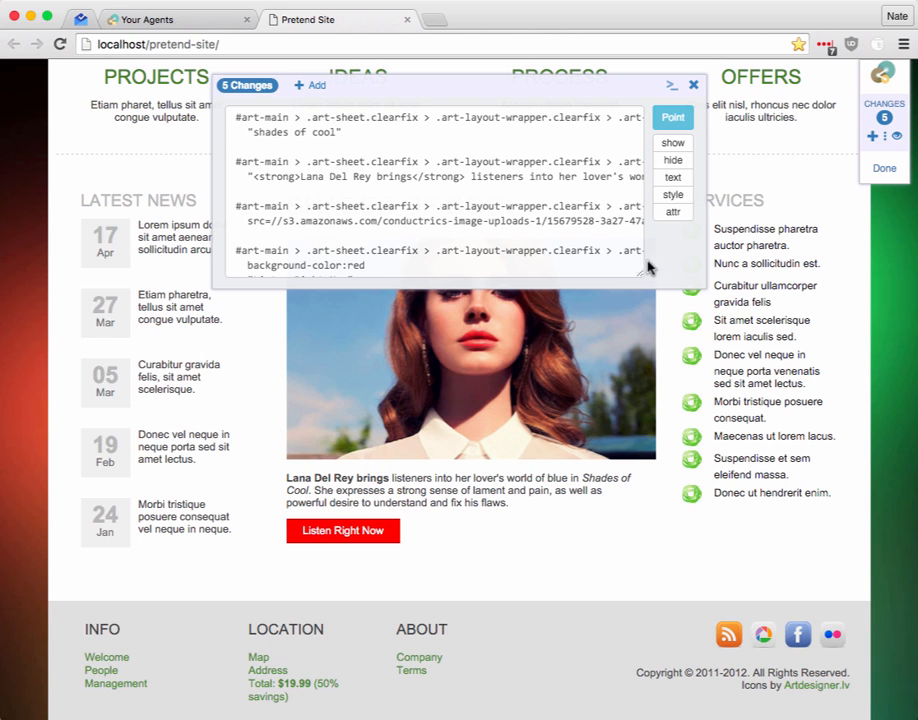
click(695, 85)
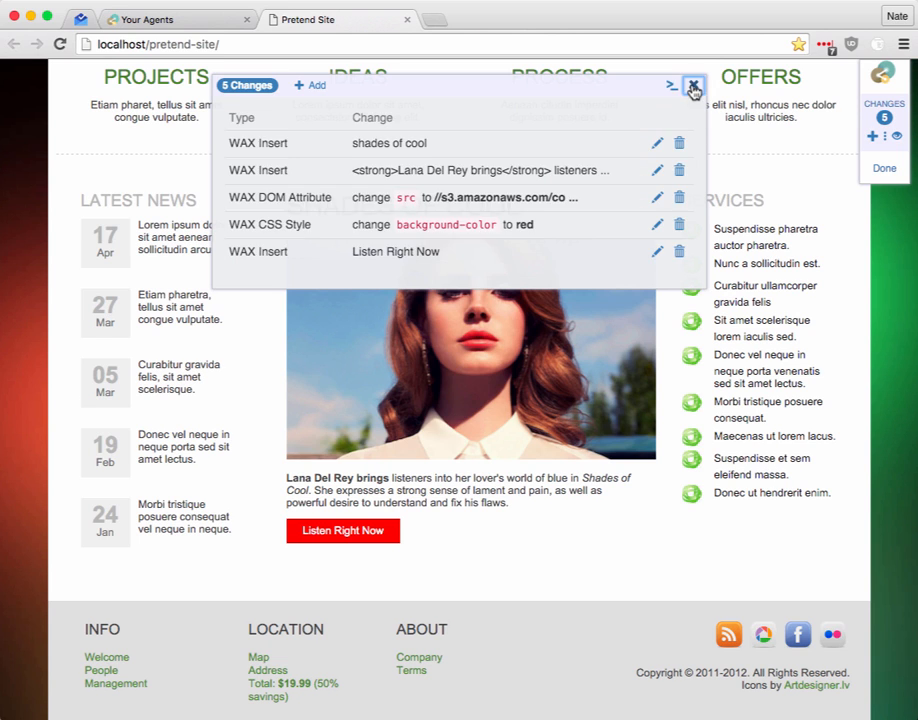
click(887, 170)
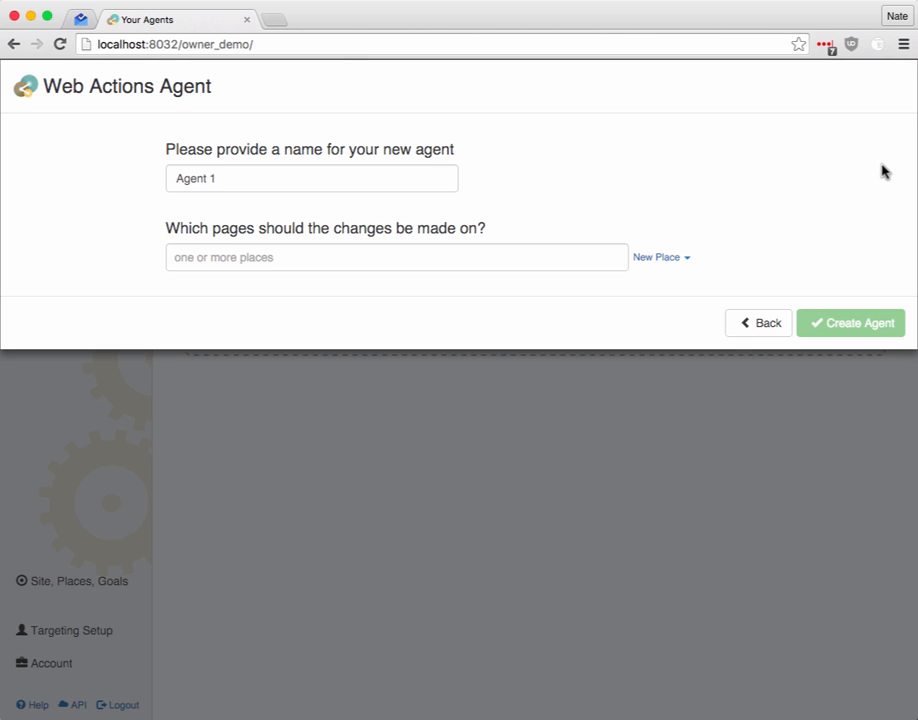
- Name the new agent "Shades of Cool Campaign" and have its changes made on the Home Page
click(267, 175)
drag(267, 175, 141, 158)
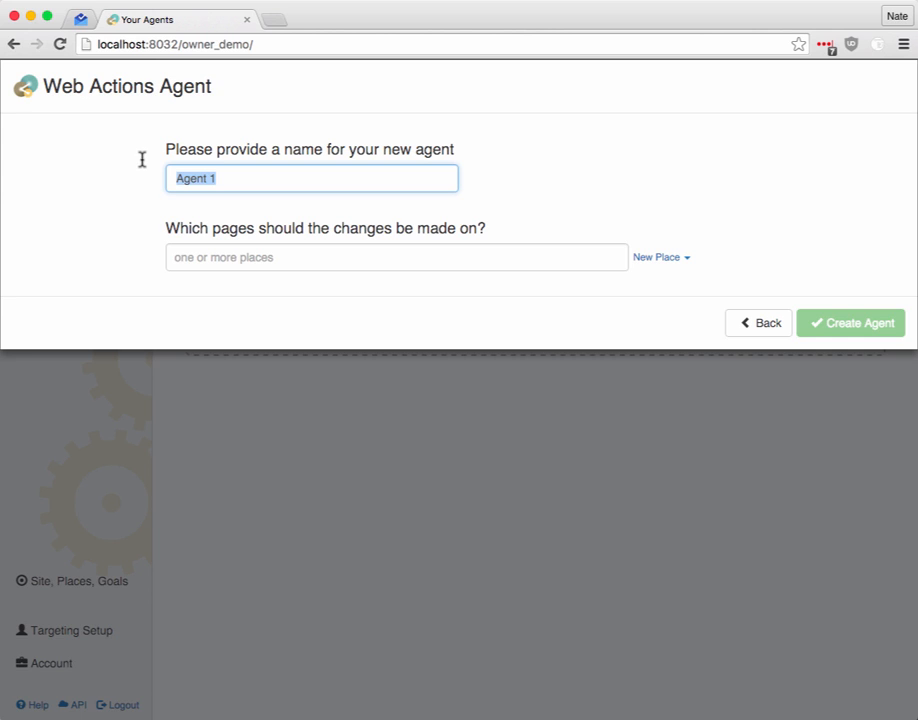
text(Shades of Cool )
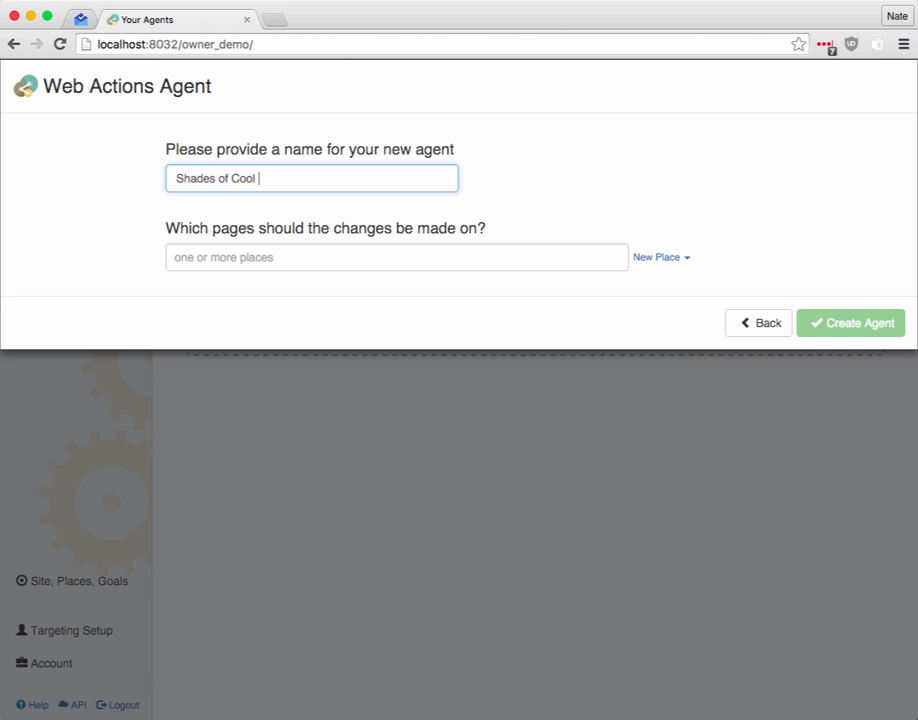
text(Campaign)
key(Tab)
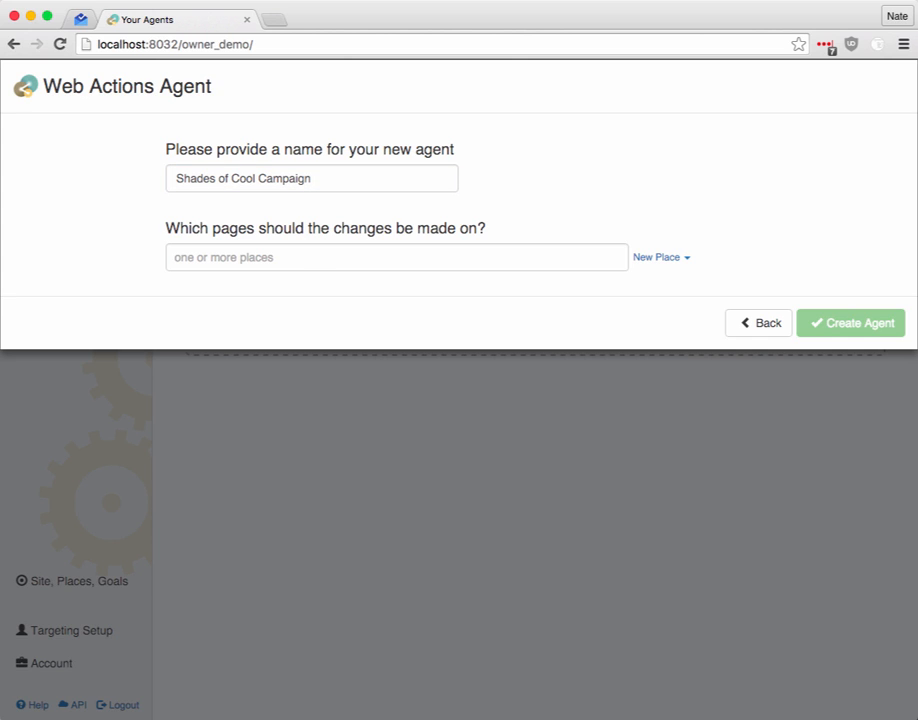
click(312, 258)
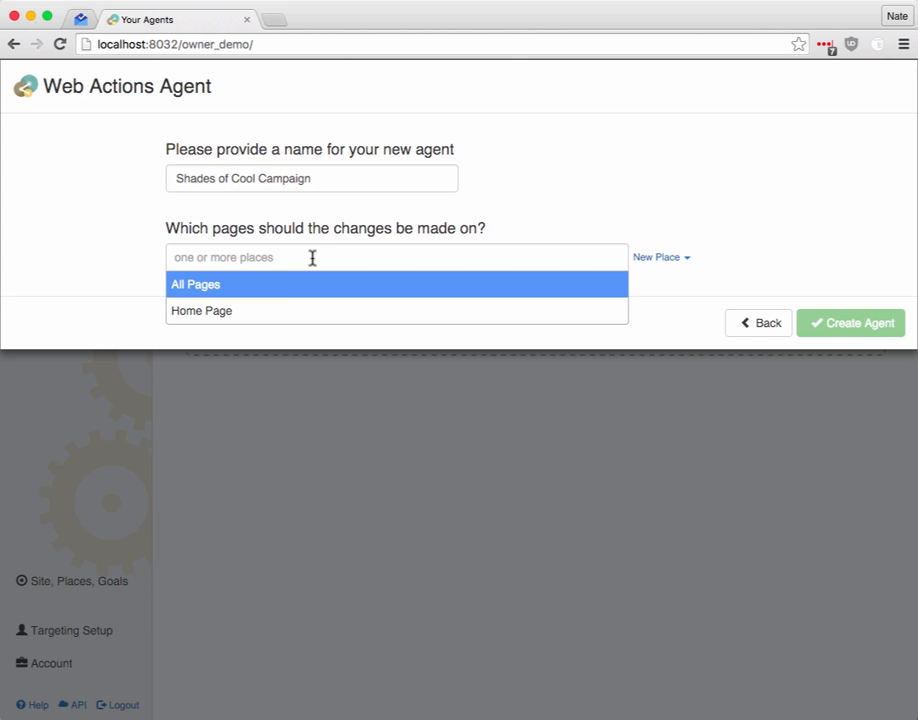
click(239, 327)
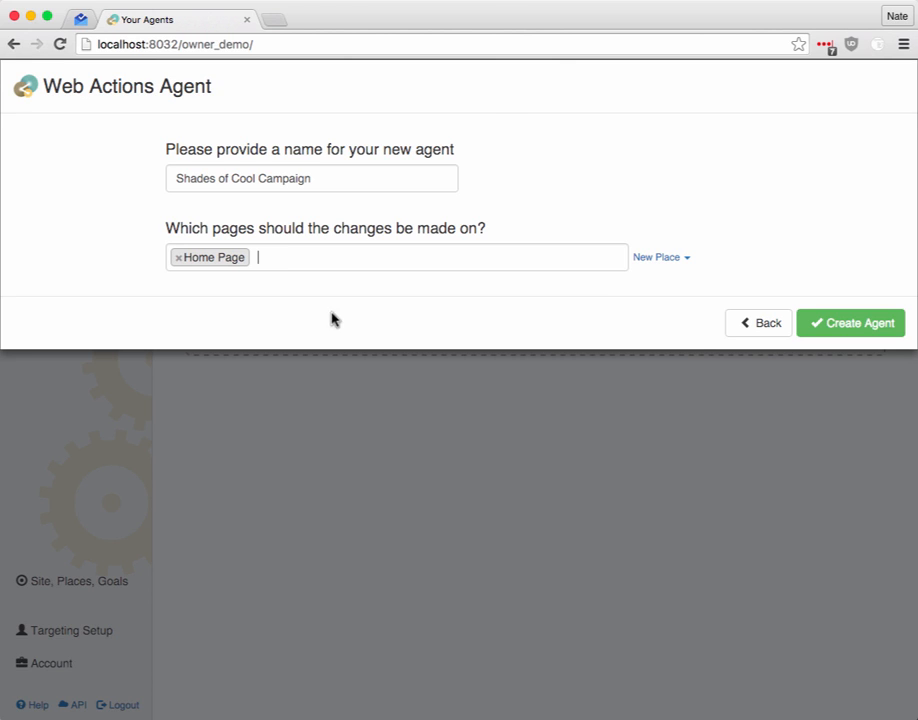
click(671, 263)
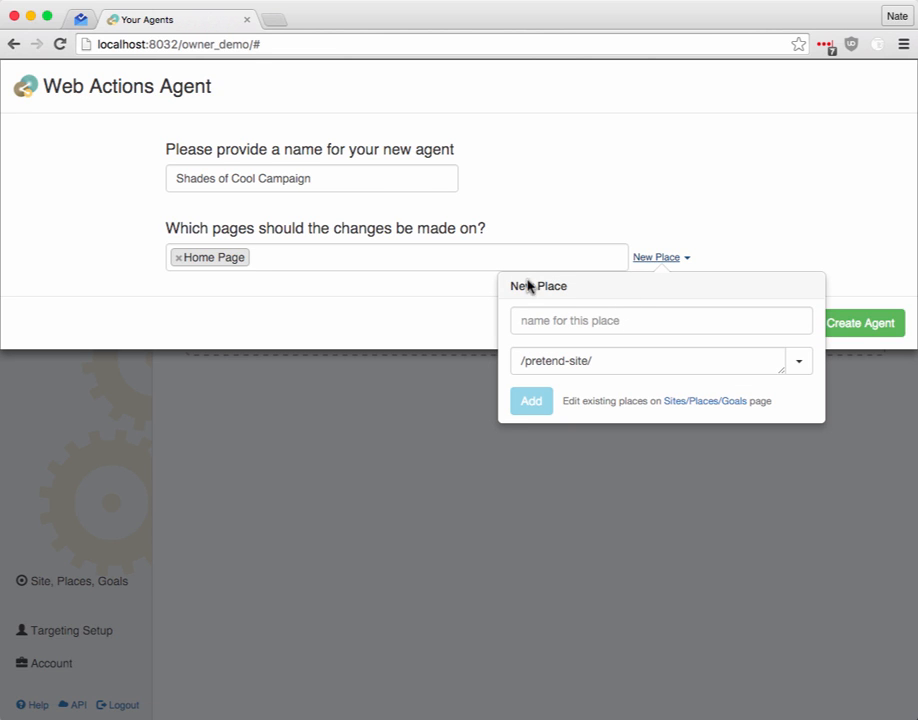
click(625, 324)
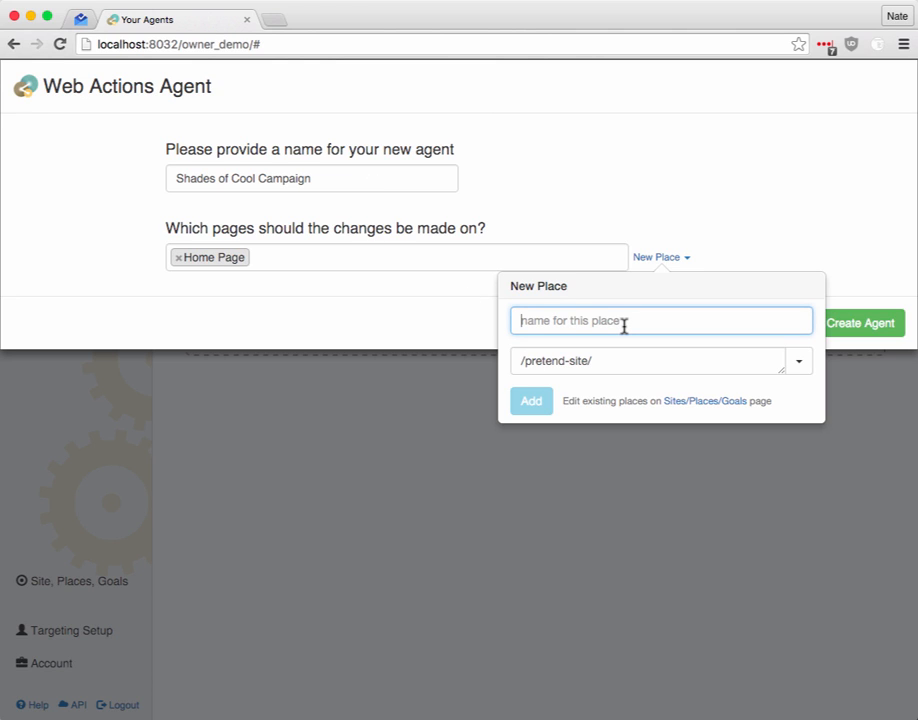
text(Chec)
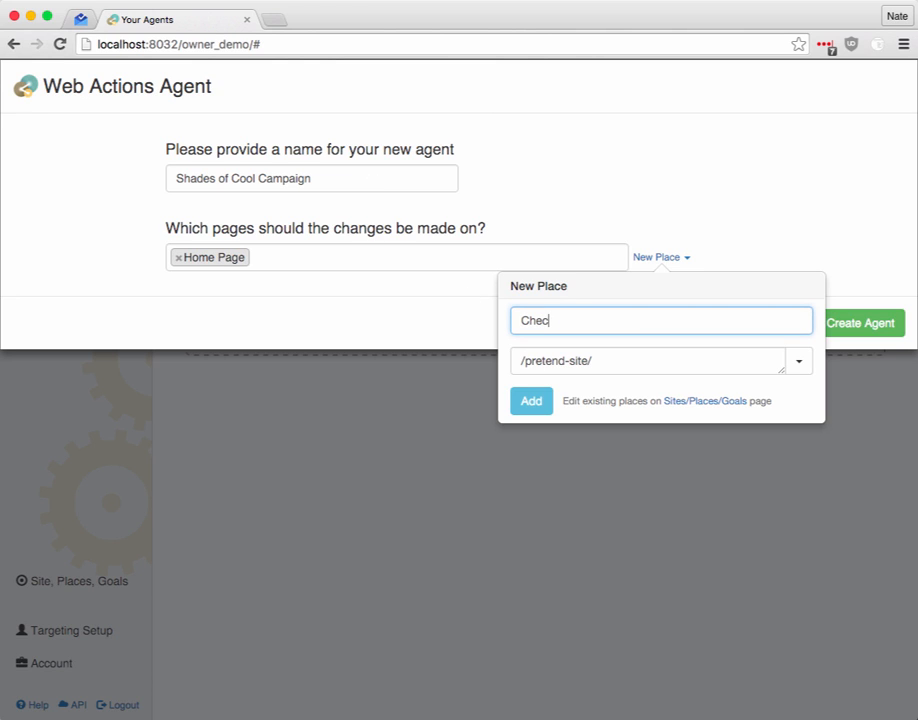
text(kout Pages)
key(Tab)
drag(621, 361, 391, 338)
text(/)
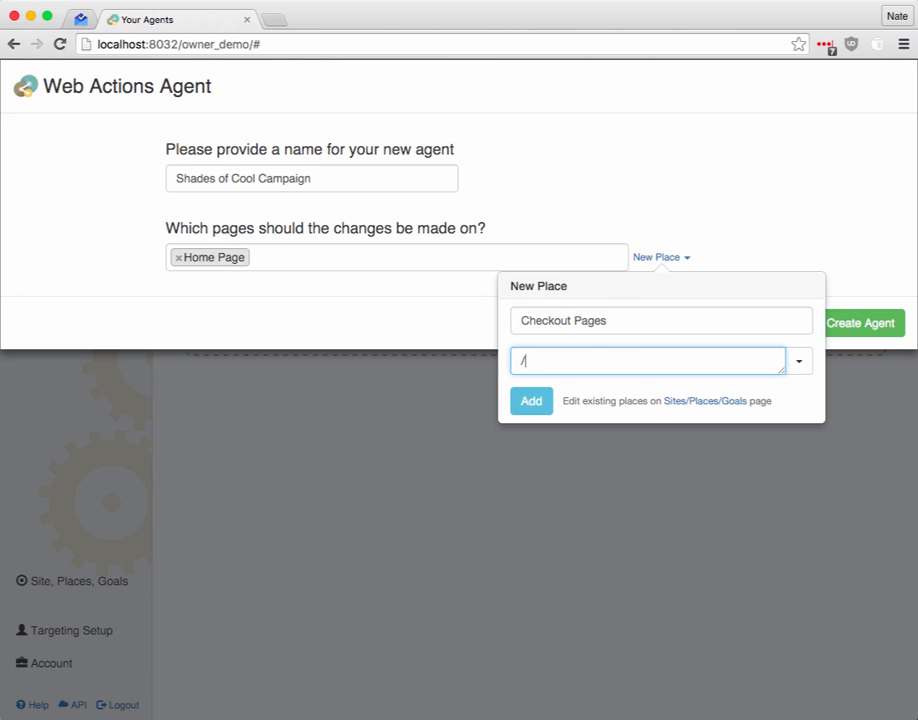
text(checkout/*)
click(660, 257)
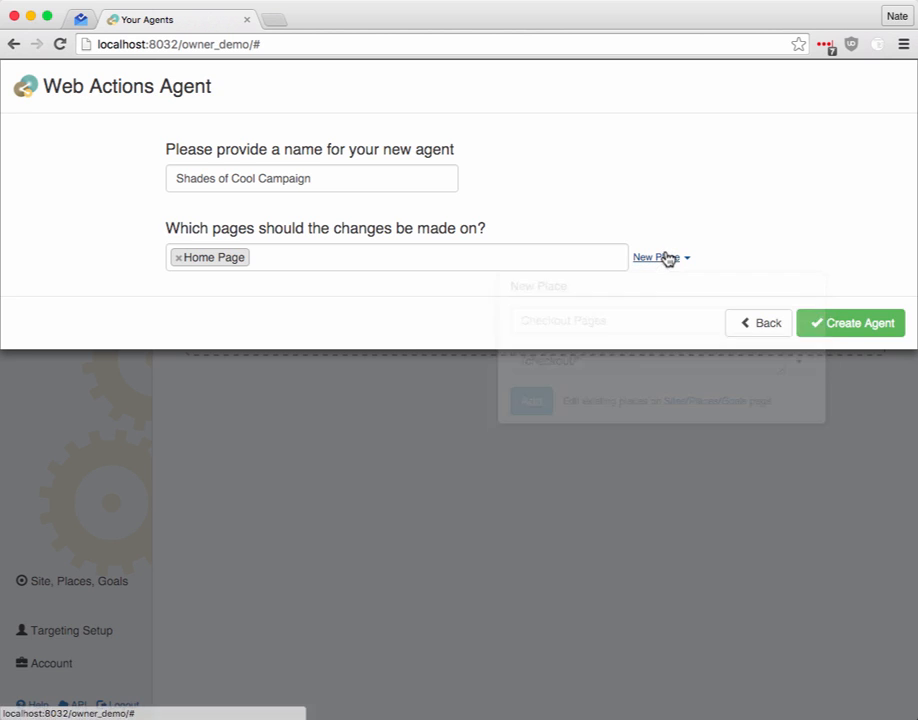
- Create the agent and look through its testing report, content variations, targeting and goals
click(860, 334)
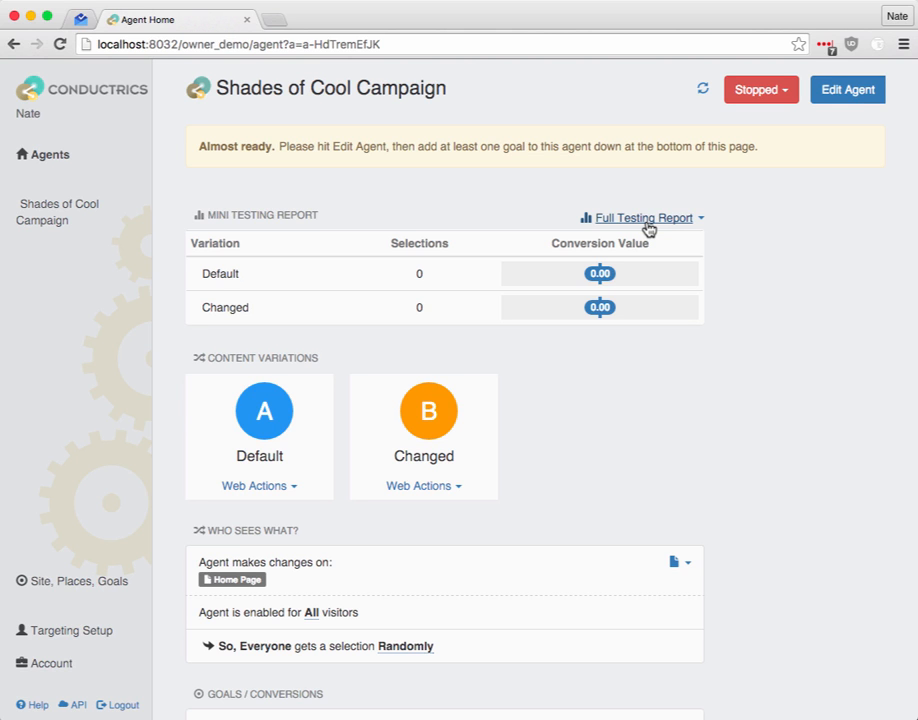
scroll(779, 394, down, 1)
scroll(779, 396, down, 1)
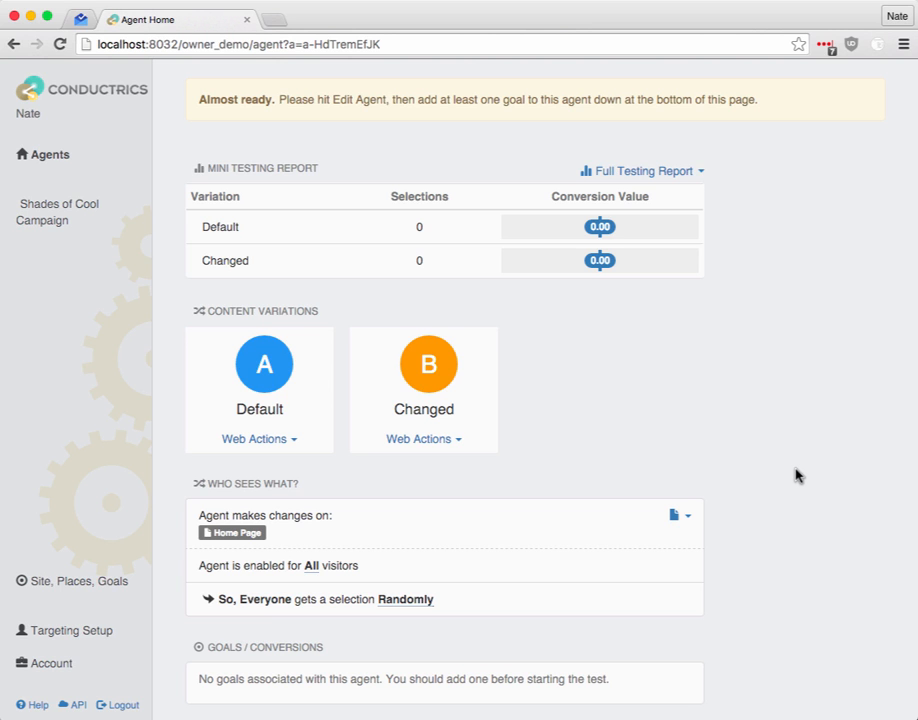
scroll(797, 475, up, 2)
scroll(797, 475, down, 2)
scroll(797, 475, up, 2)
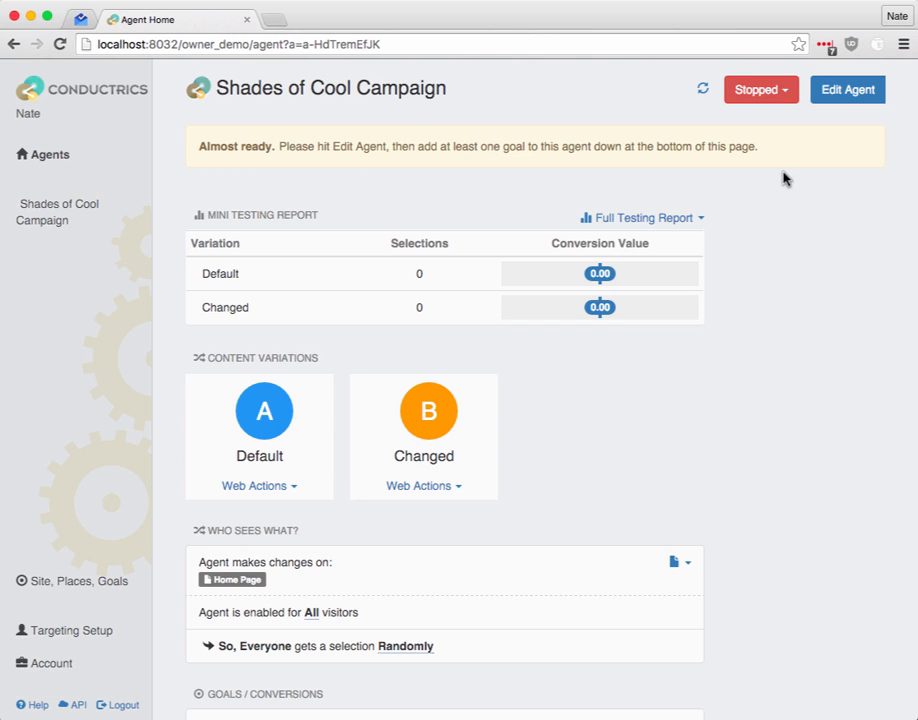
- Edit the agent to accept rewards from the "Reaches Any Page" goal and save it
click(851, 93)
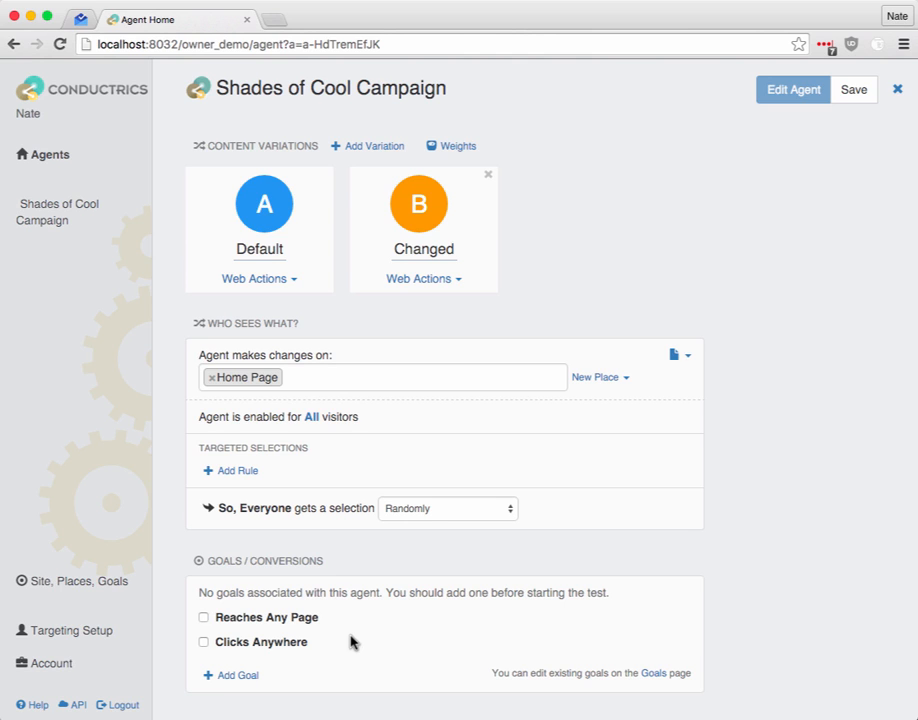
click(240, 616)
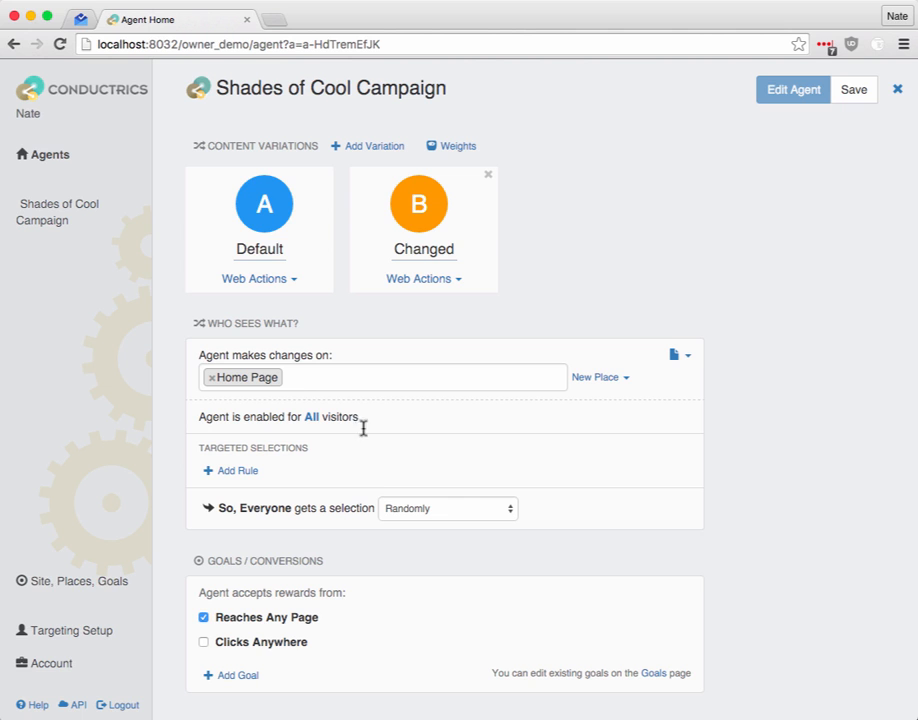
click(855, 92)
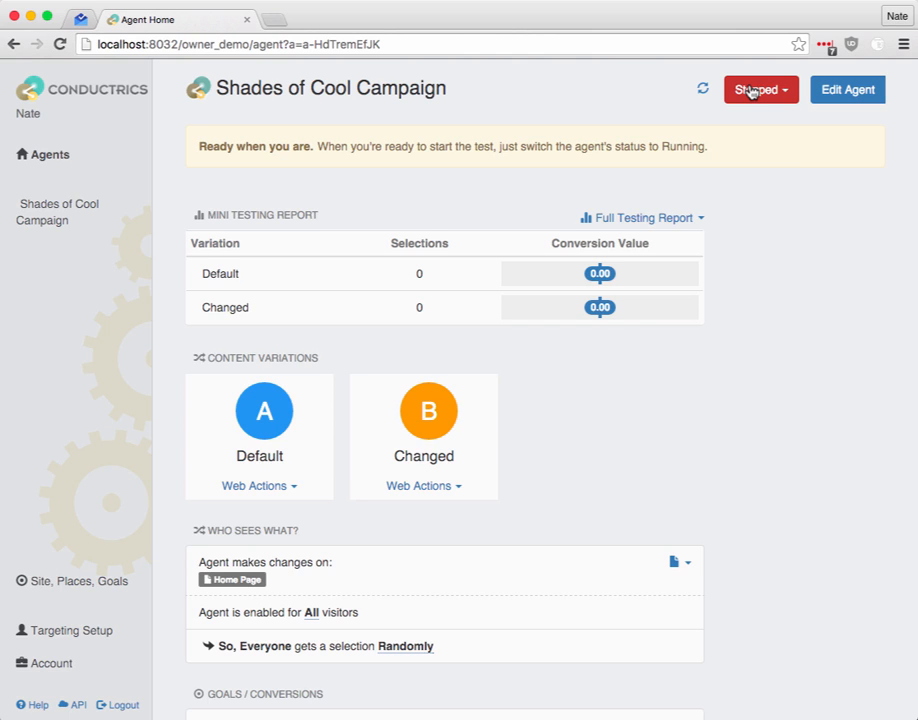
- Check the options offered for the stopped agent's status
click(752, 92)
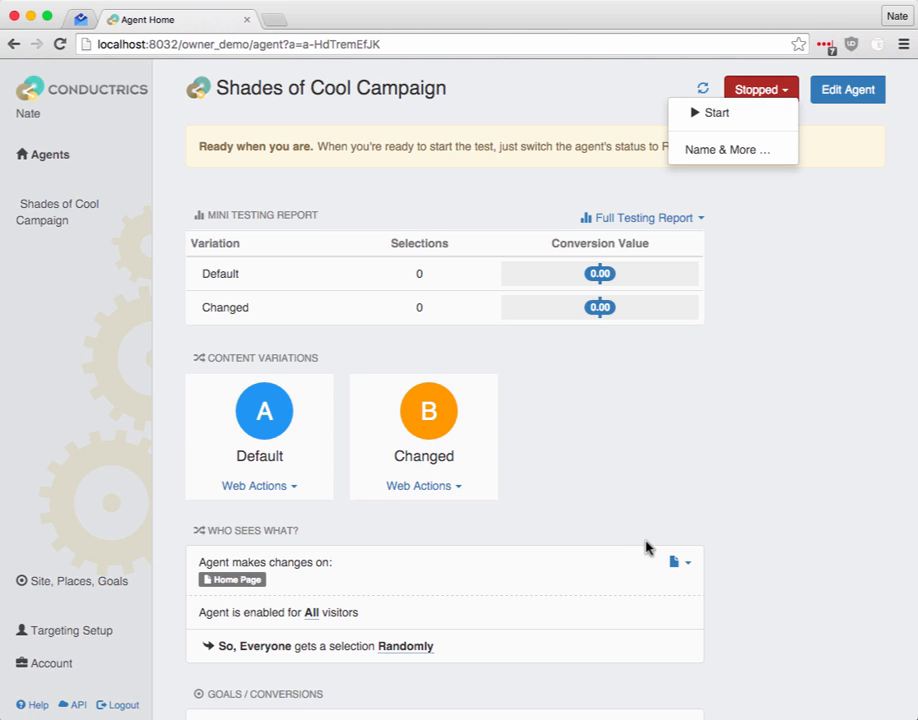
click(766, 443)
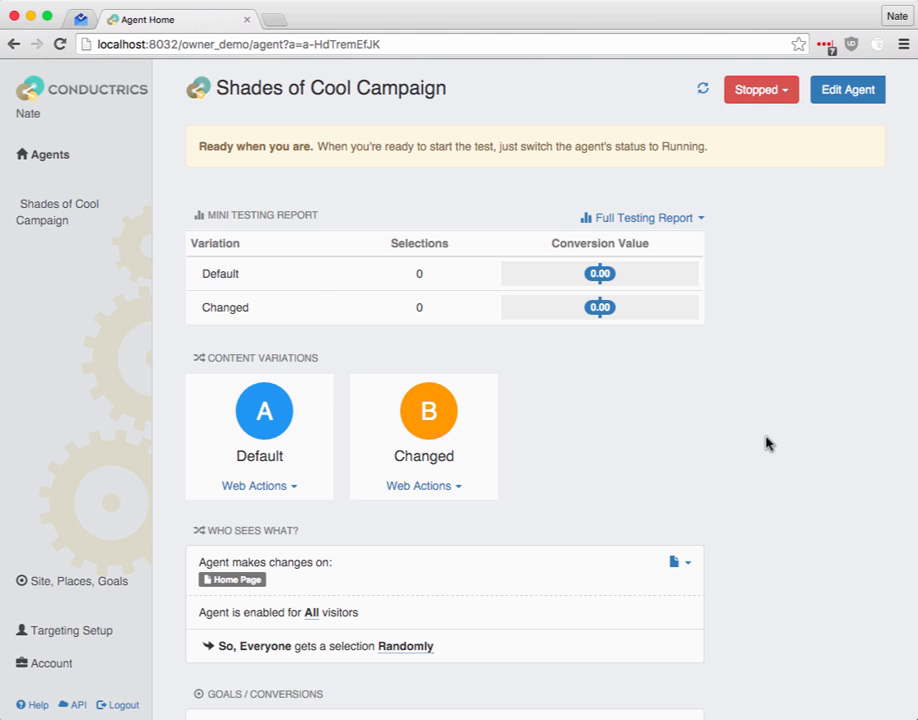